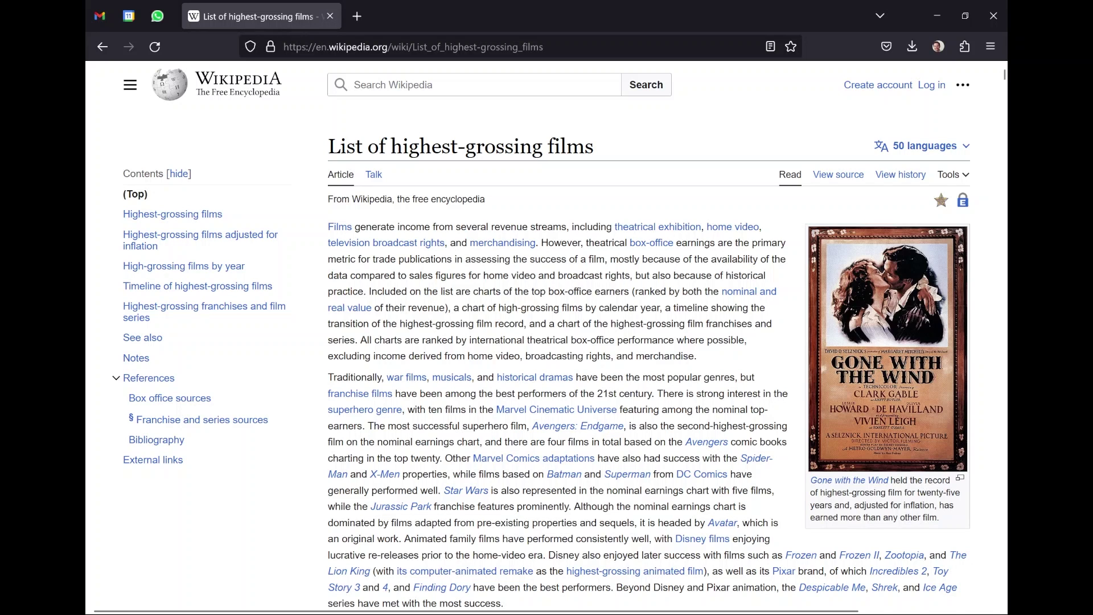
Step: Scroll up and down the Wikipedia Highest-grossing films table to review ranks and worldwide grosses
scroll(530, 433, down, 15)
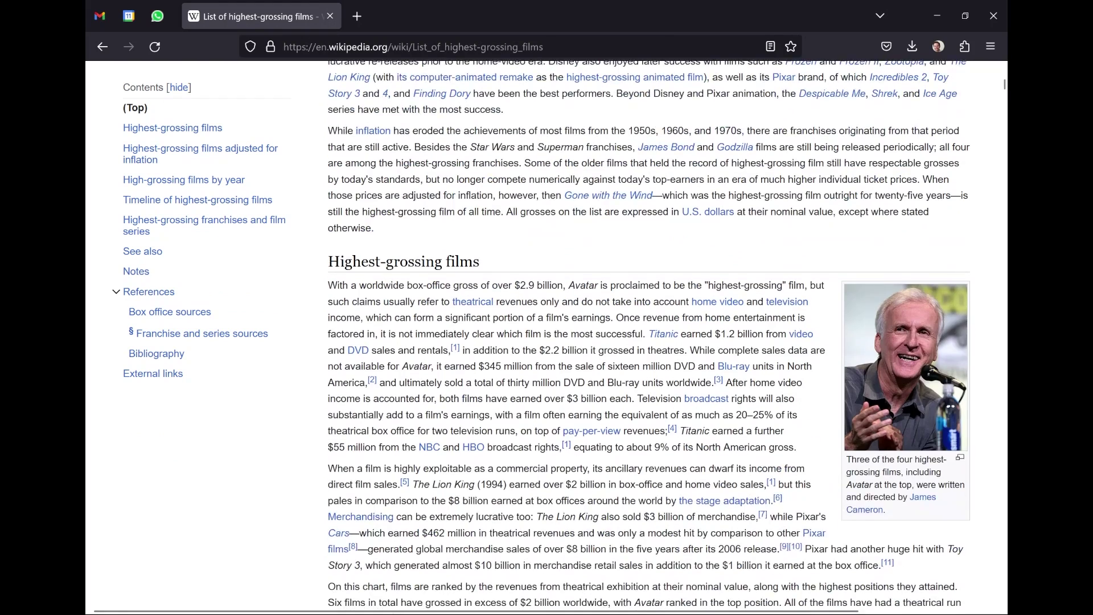
scroll(530, 433, up, 3)
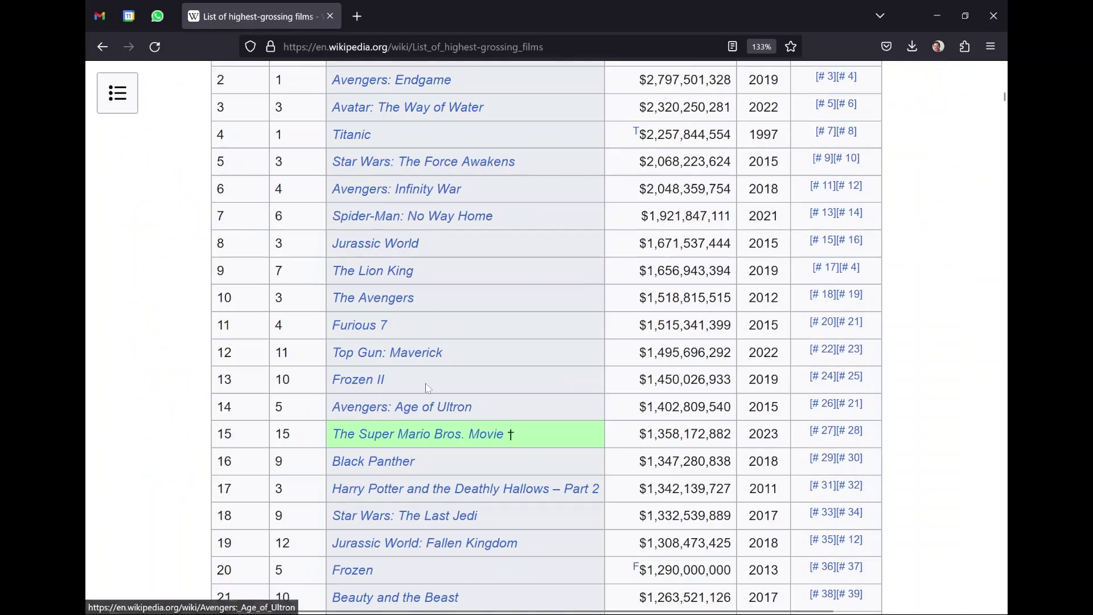
scroll(429, 387, up, 4)
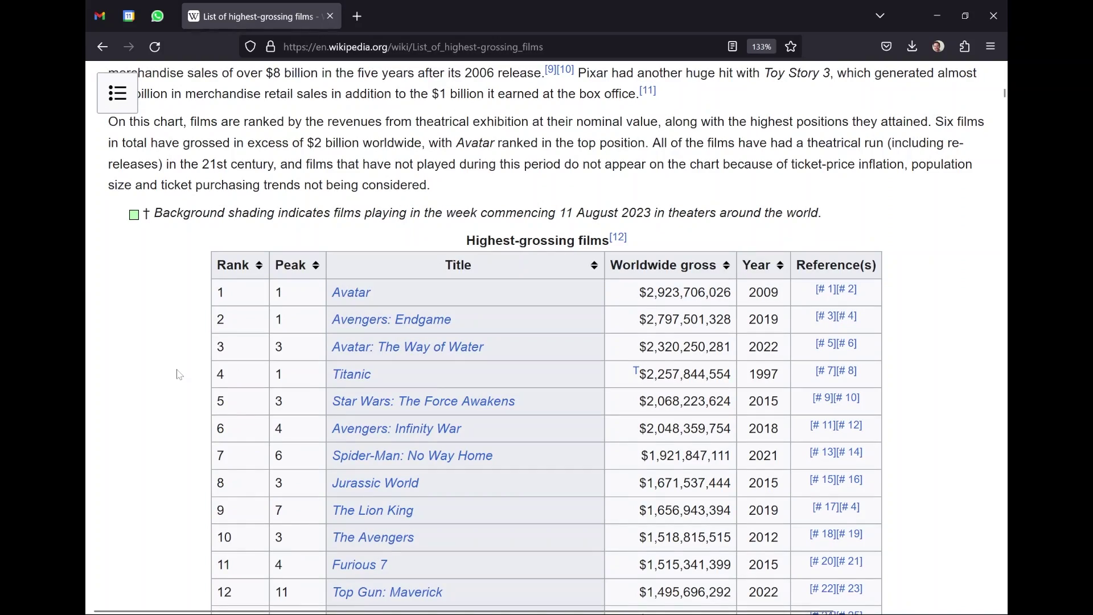
scroll(180, 374, down, 5)
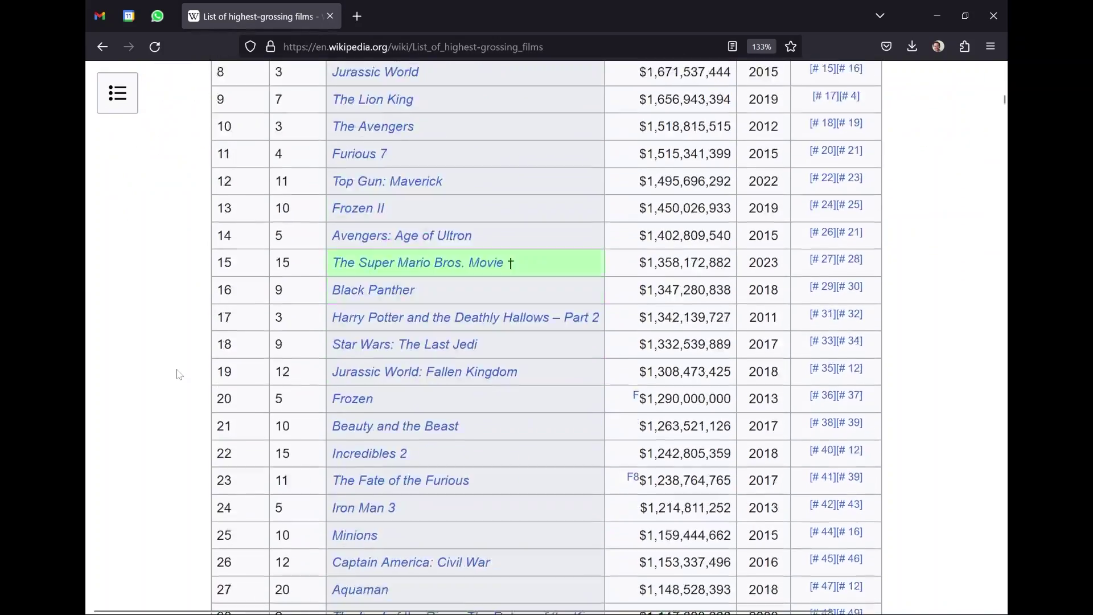
scroll(180, 374, down, 5)
scroll(179, 374, up, 8)
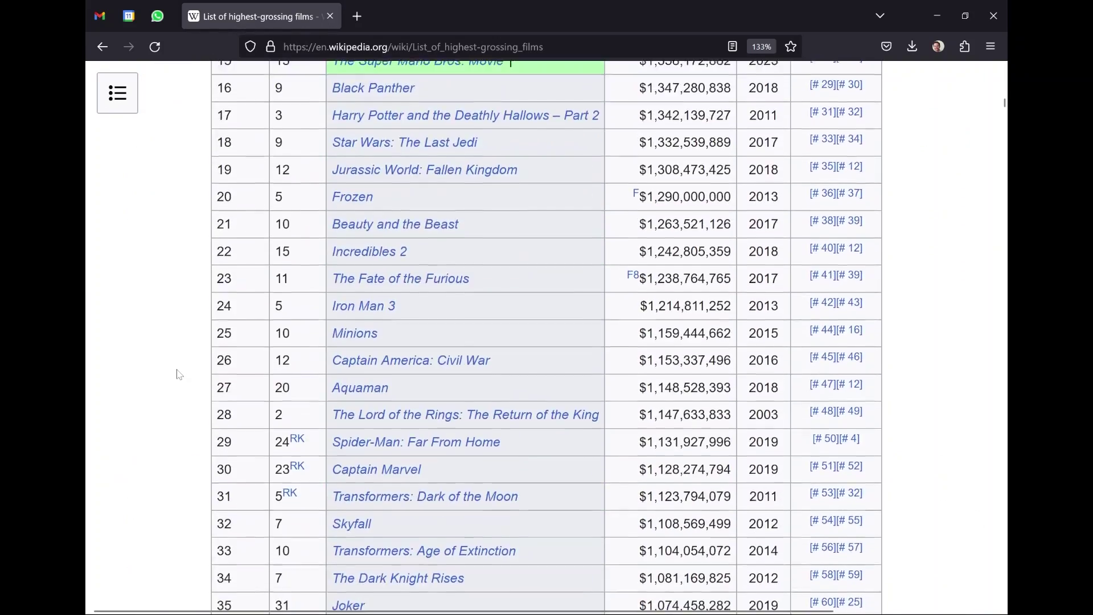
scroll(179, 374, up, 3)
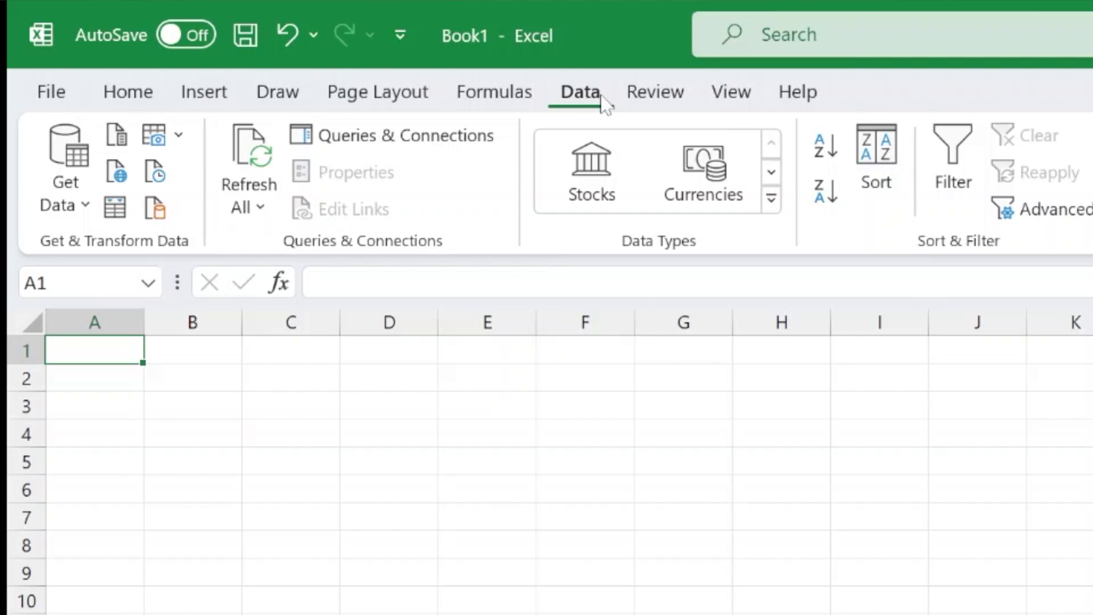
Step: Launch an empty Power Query Editor from the Data tab's Get Data menu
click(60, 197)
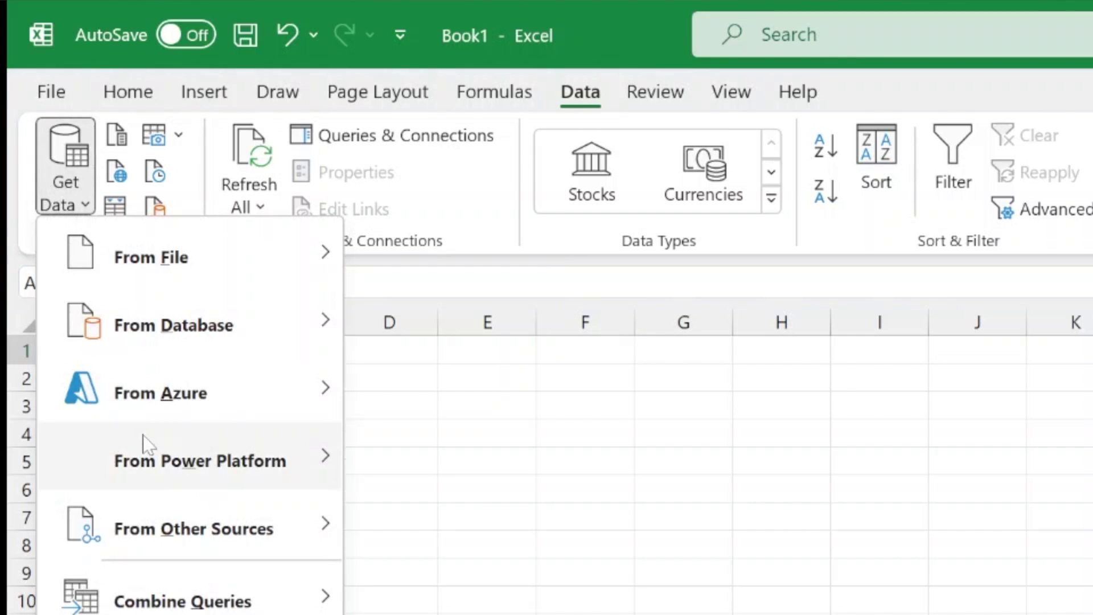
mouse_move(171, 518)
mouse_move(170, 258)
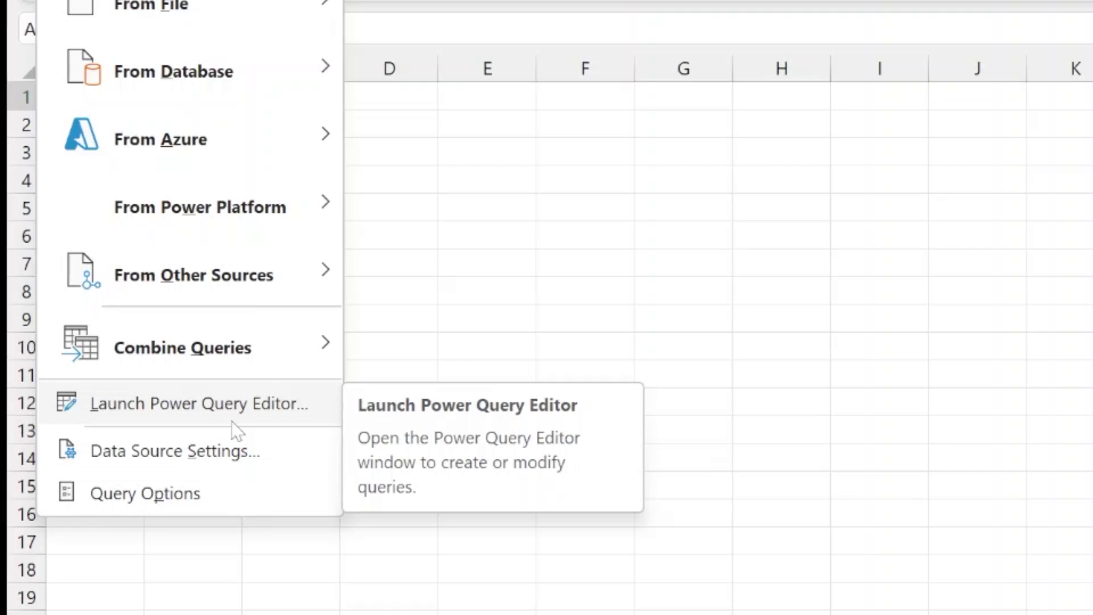
right_click(231, 422)
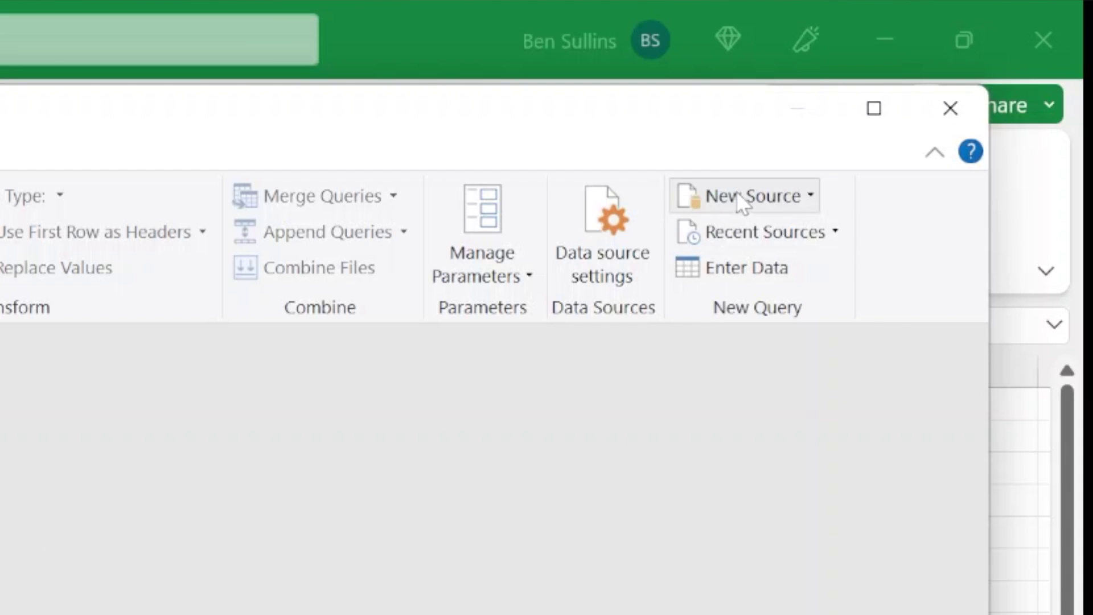
Step: Add the pasted Wikipedia highest-grossing films URL as a Web source, connecting anonymously
click(858, 85)
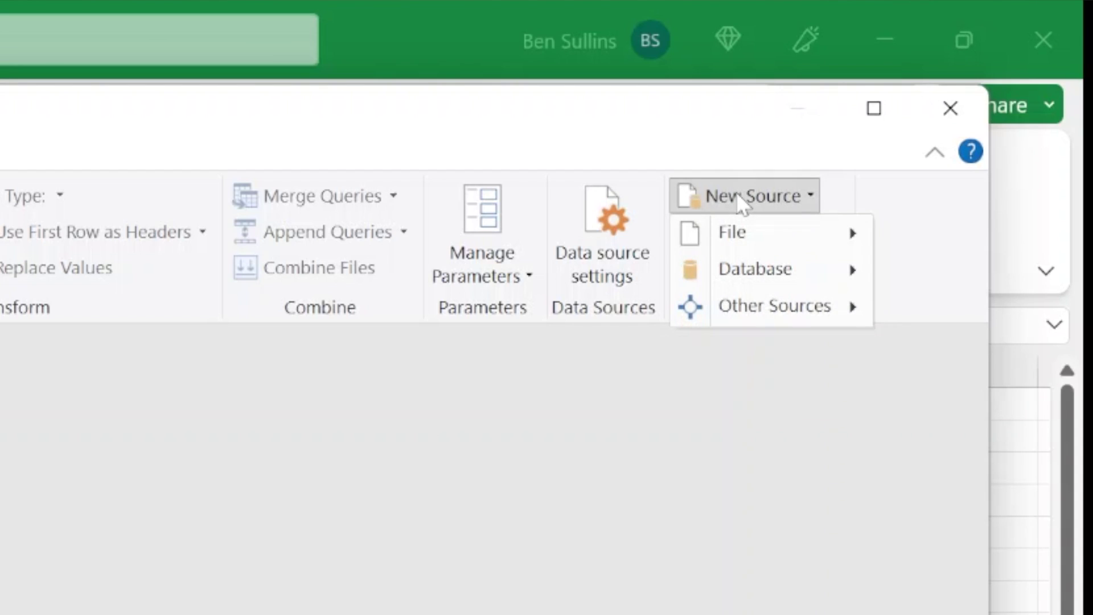
mouse_move(812, 307)
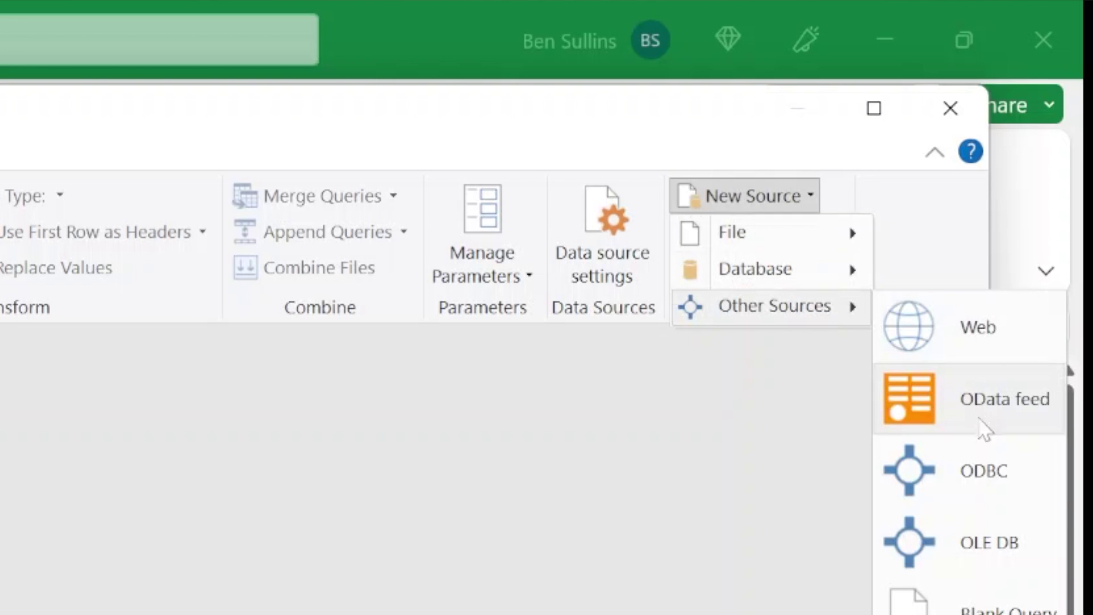
click(990, 343)
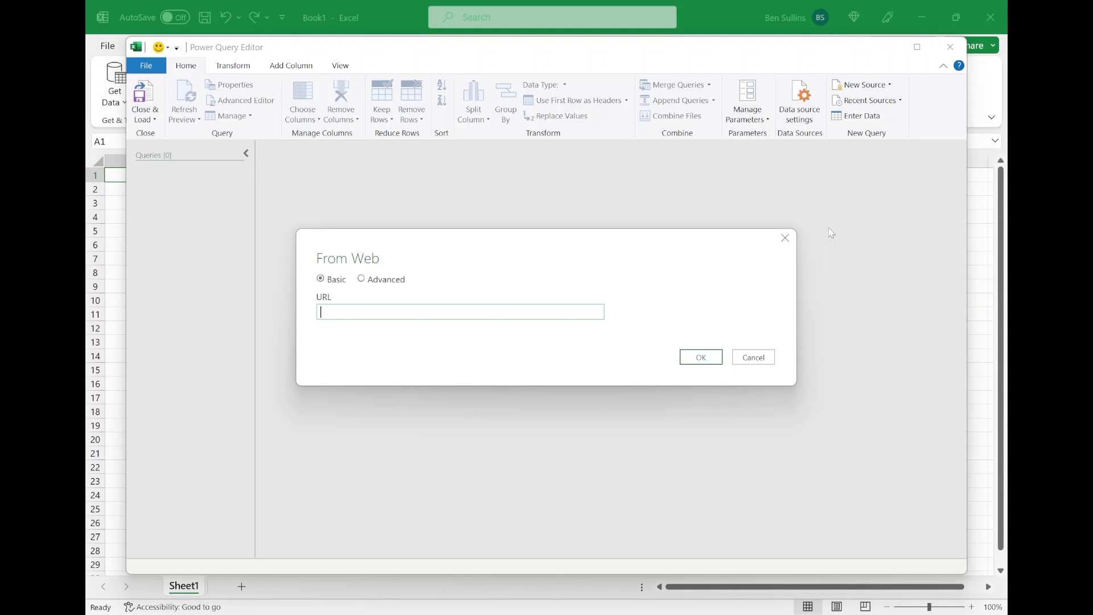
text(https://en.wikipedia.org/wiki/List_of_highest-grossing_films)
click(701, 357)
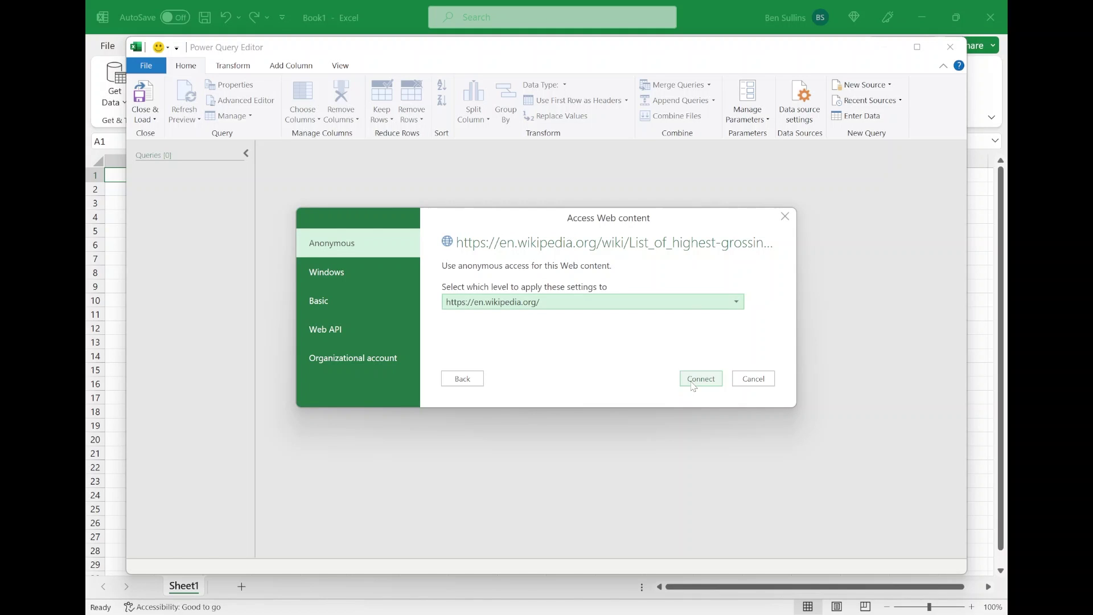
click(699, 378)
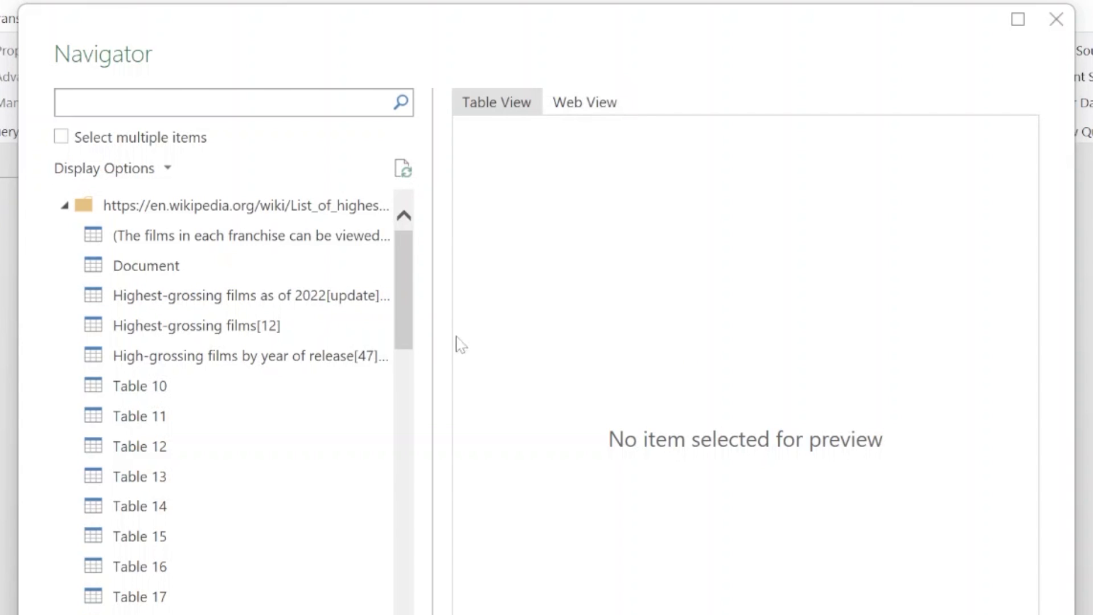
Step: In Navigator, compare Table 10 with Highest-grossing films[12], then load Highest-grossing films[12]
click(326, 331)
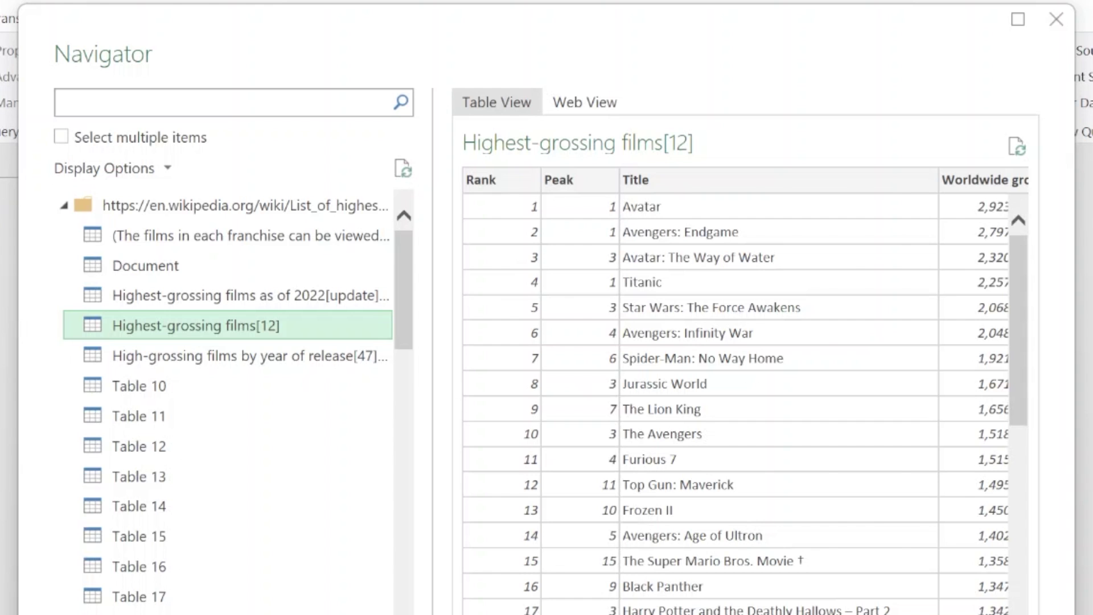
scroll(740, 393, right, 5)
scroll(741, 393, left, 5)
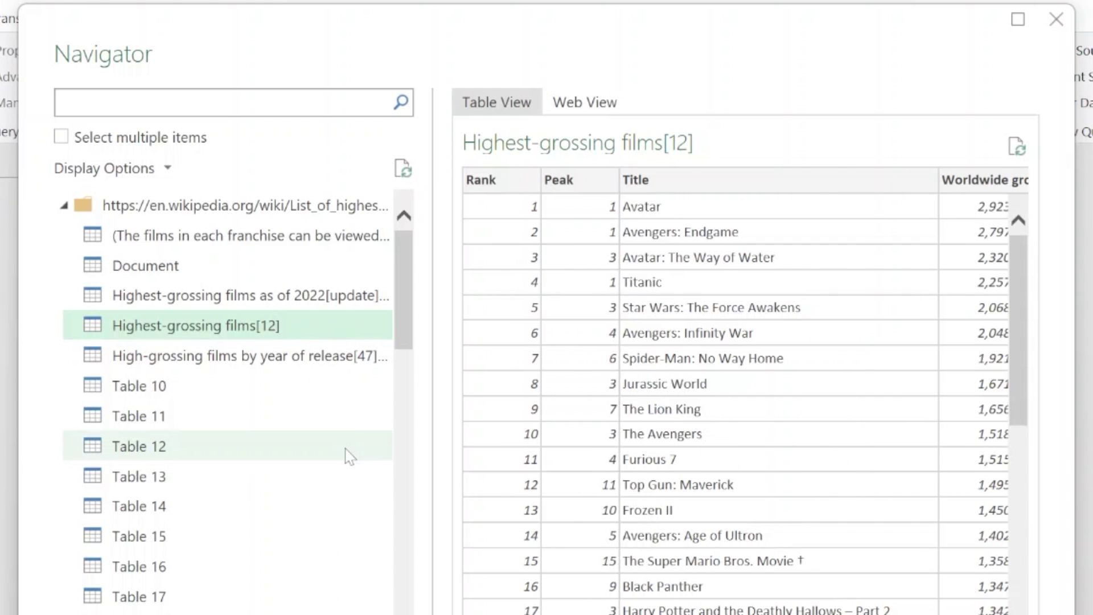
click(294, 394)
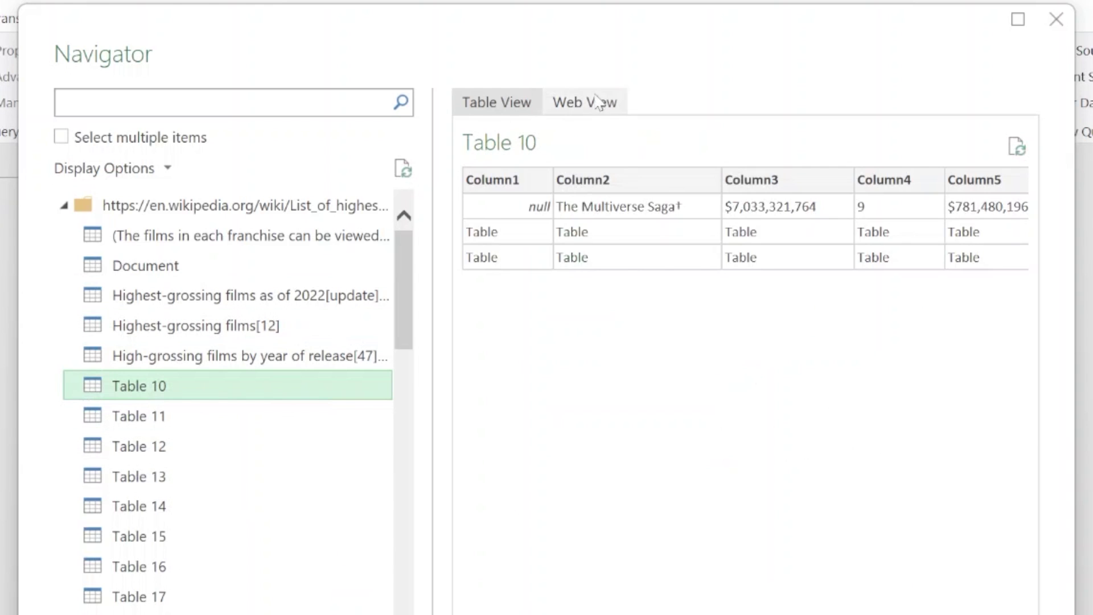
scroll(678, 487, down, 4)
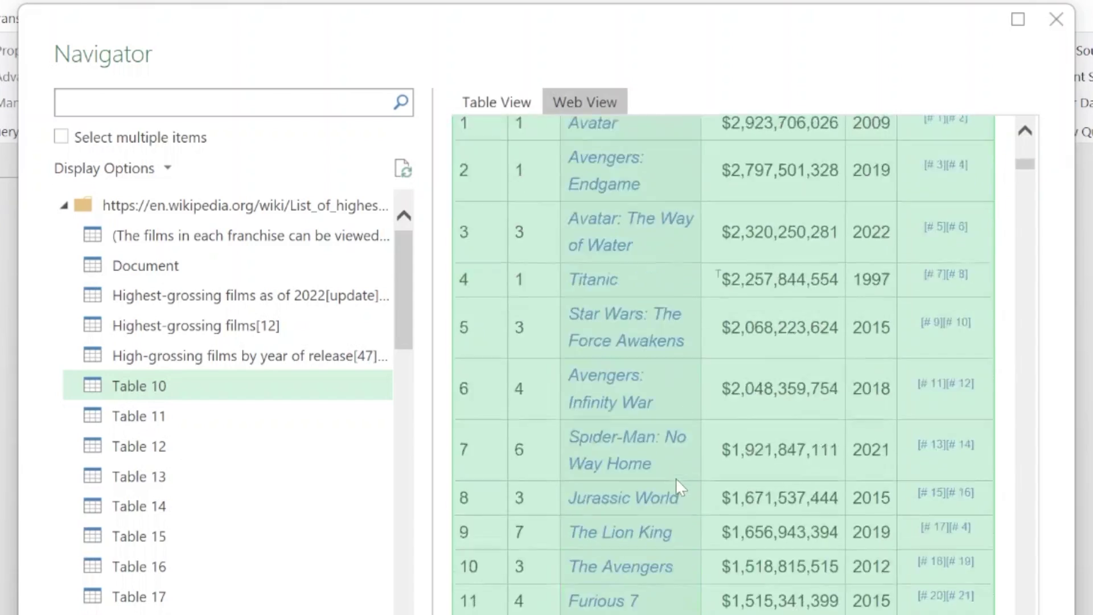
scroll(677, 487, up, 10)
scroll(678, 487, down, 6)
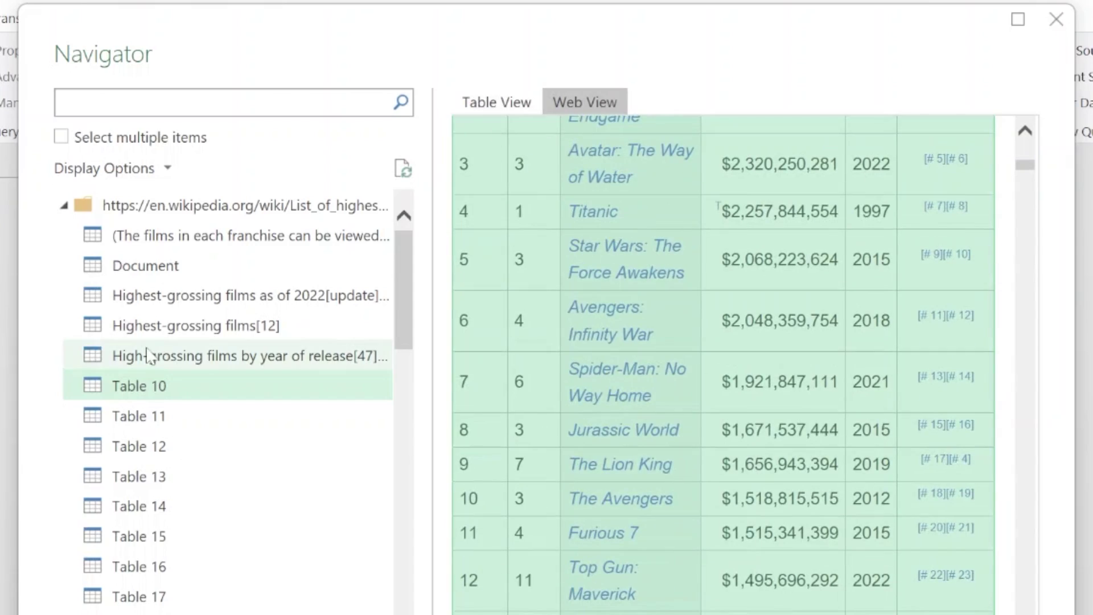
click(160, 335)
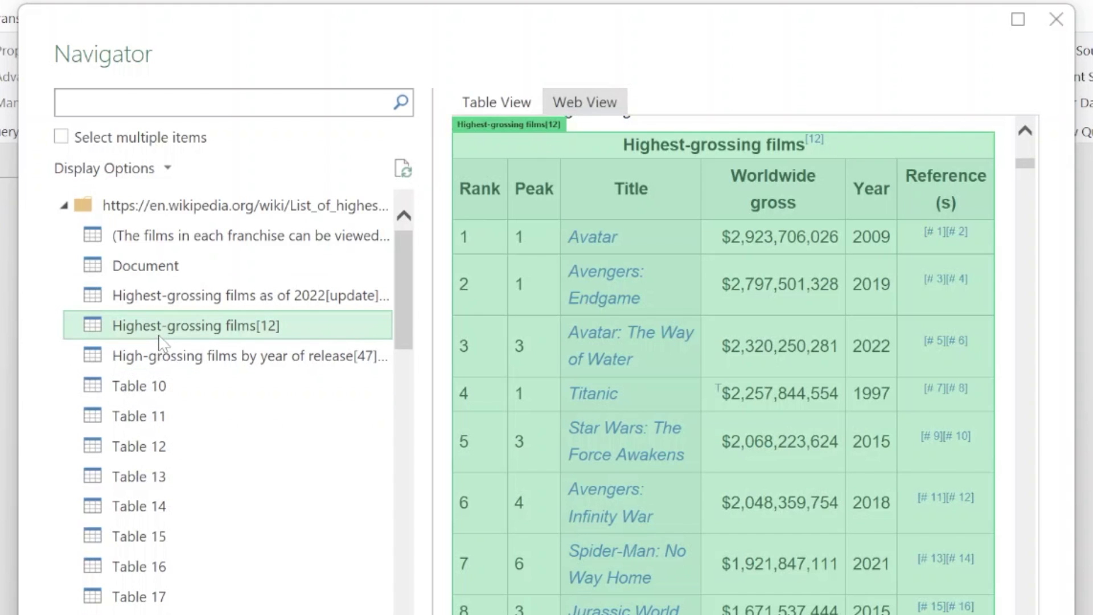
click(484, 103)
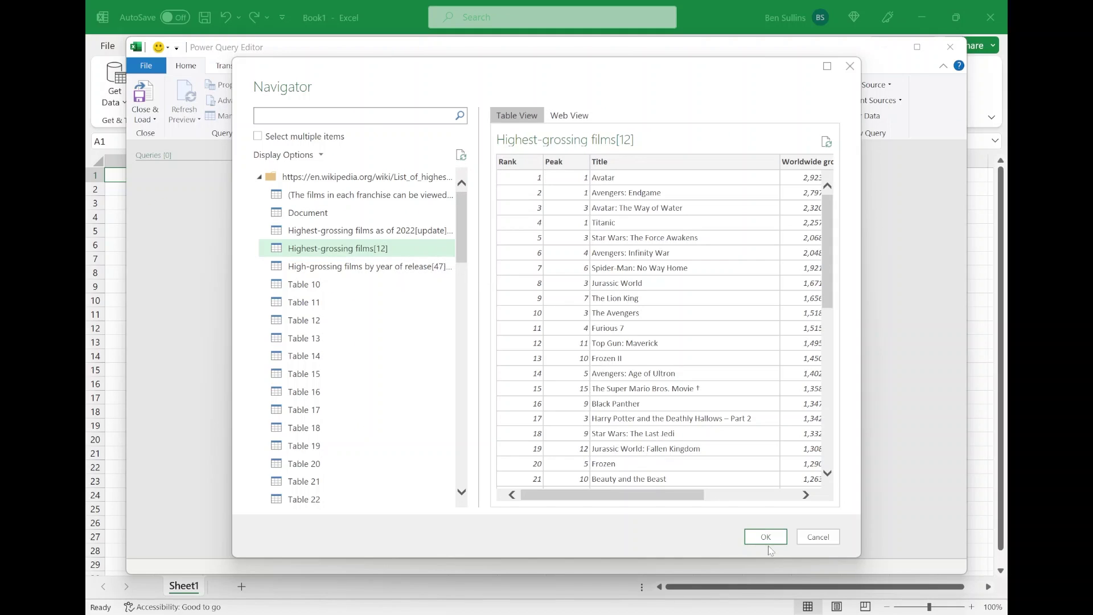
click(765, 538)
right_click(575, 349)
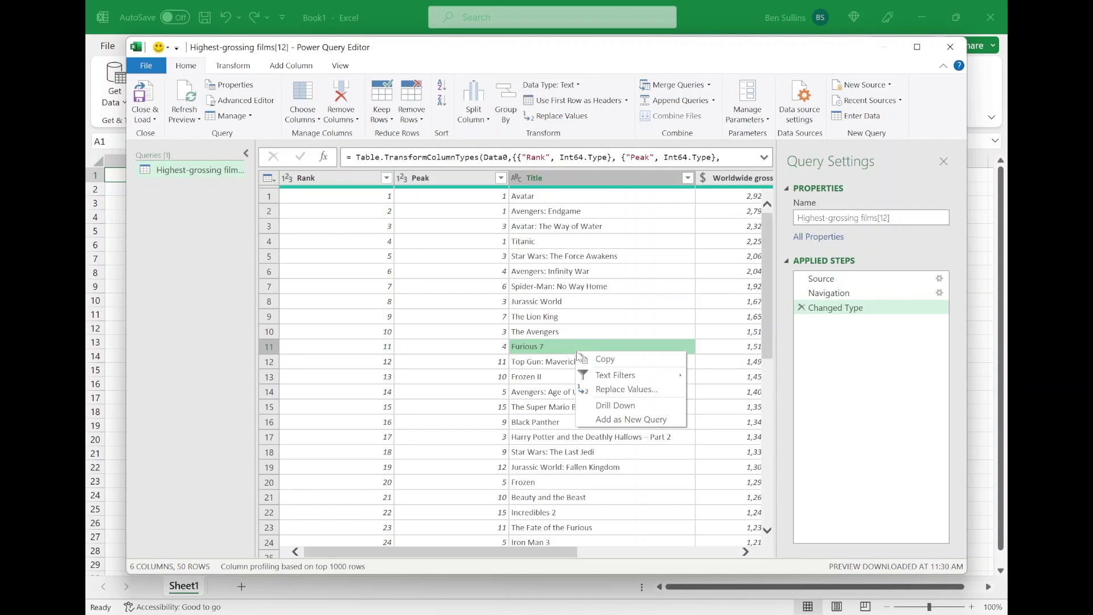
click(553, 243)
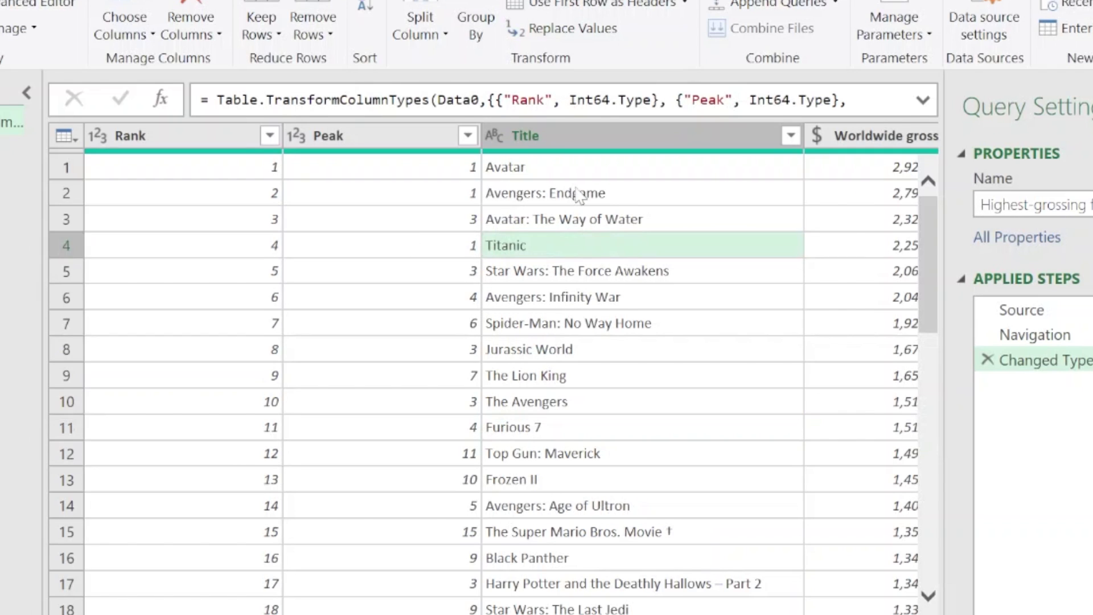
click(575, 191)
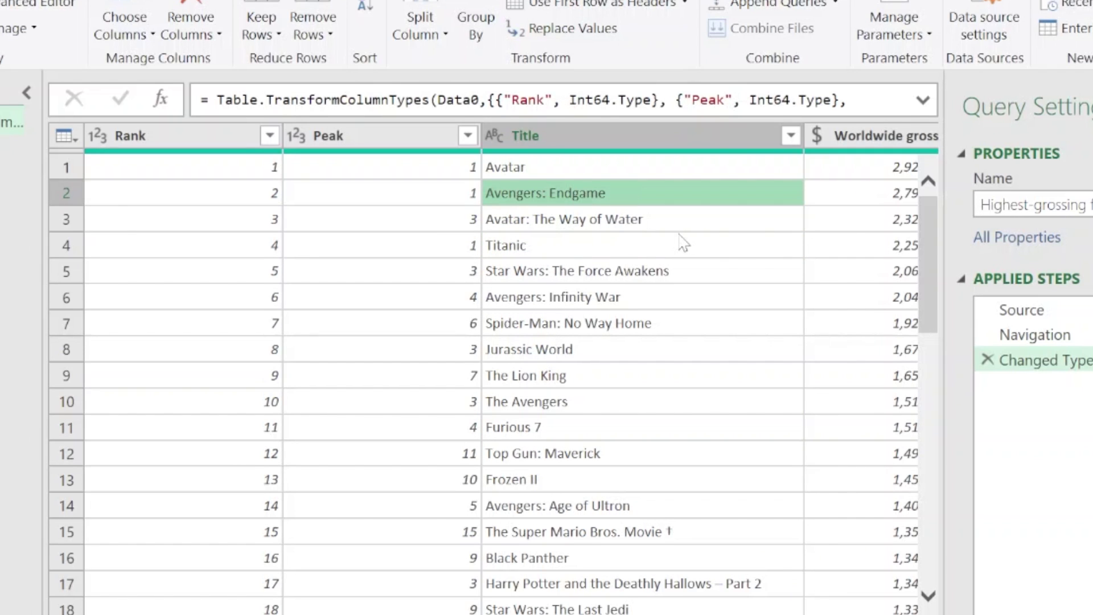
click(813, 459)
scroll(814, 462, down, 10)
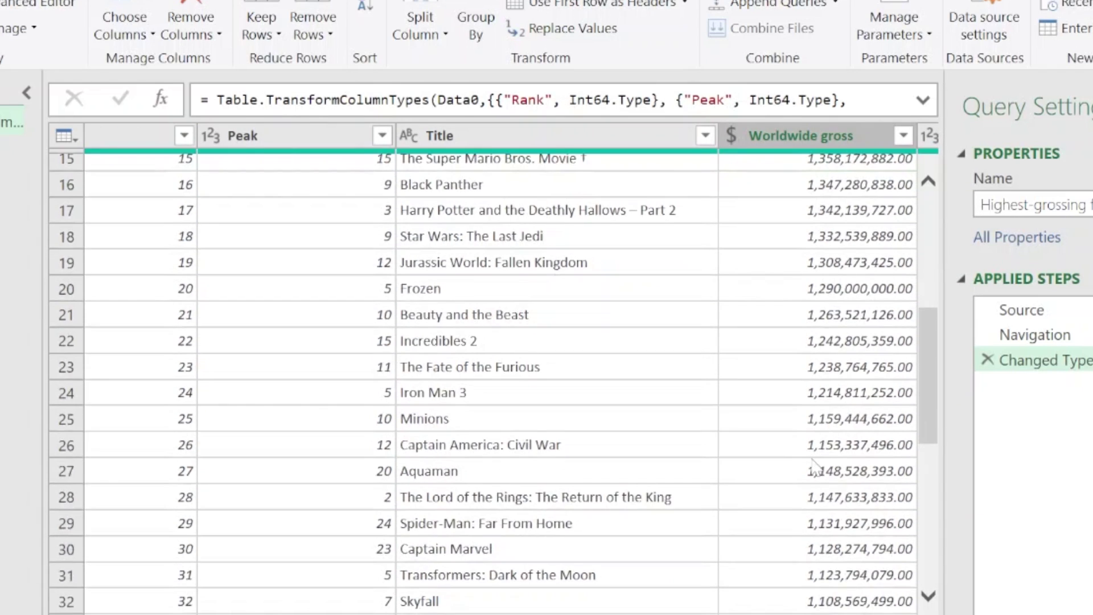
scroll(814, 464, up, 10)
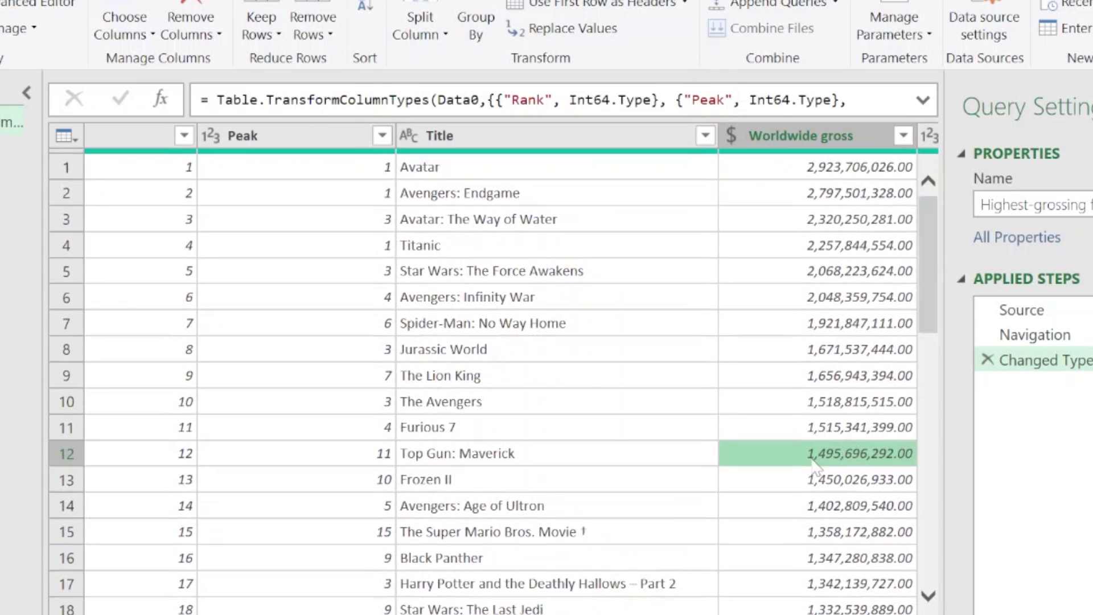
click(393, 273)
click(153, 168)
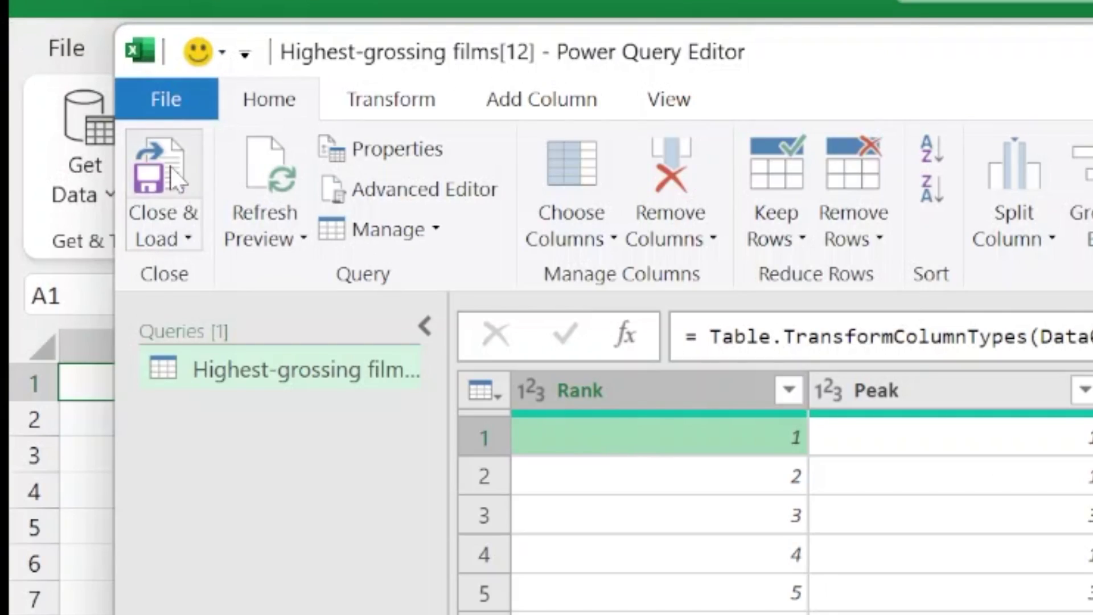
Step: Close & Load the Highest-grossing films query into a worksheet table
click(170, 162)
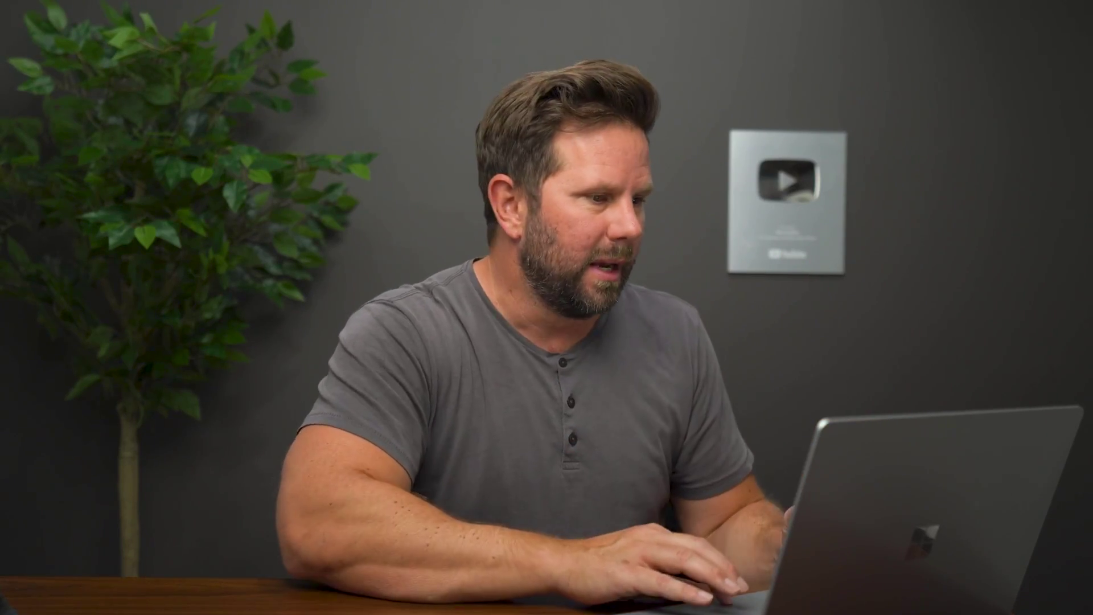
Step: Look over the loaded 50-film table, checking the Peak column and the Spider-Man: No Way Home title
click(392, 394)
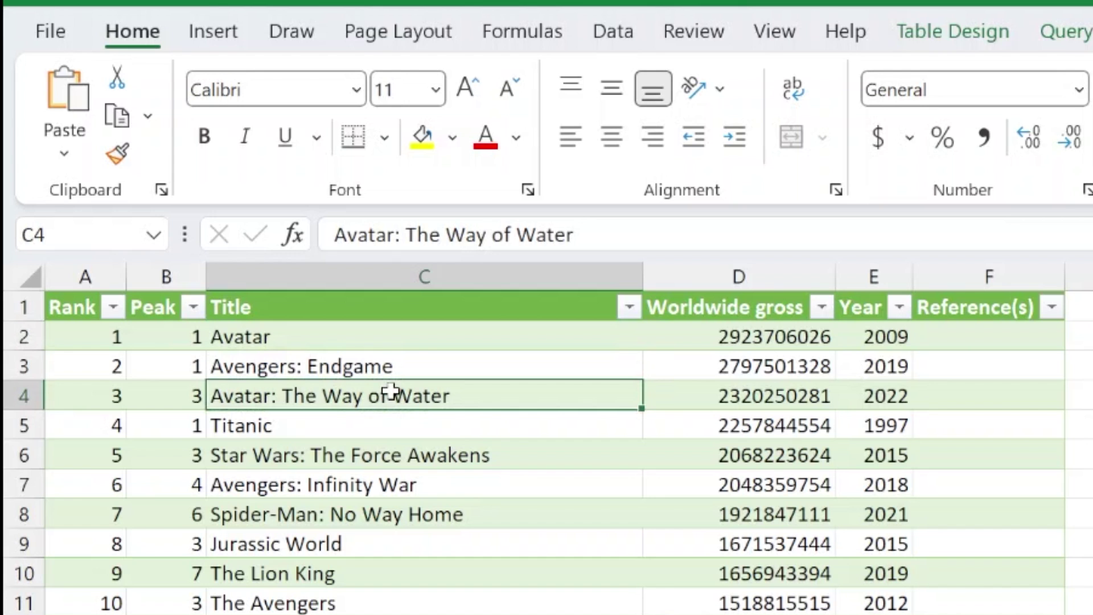
key(Left)
key(Up)
key(Up)
key(Up)
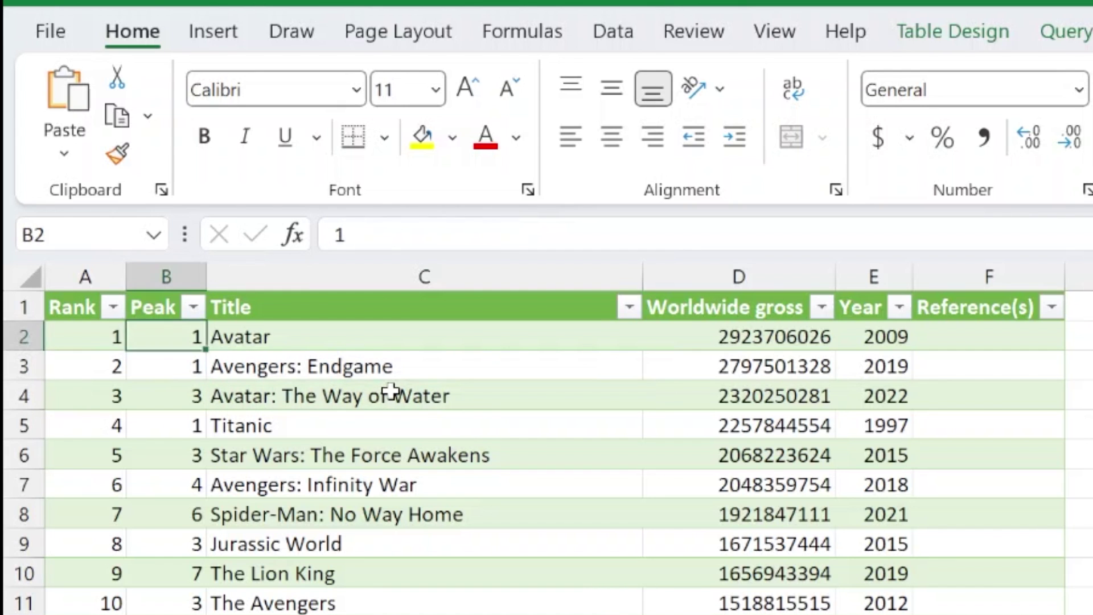
click(637, 504)
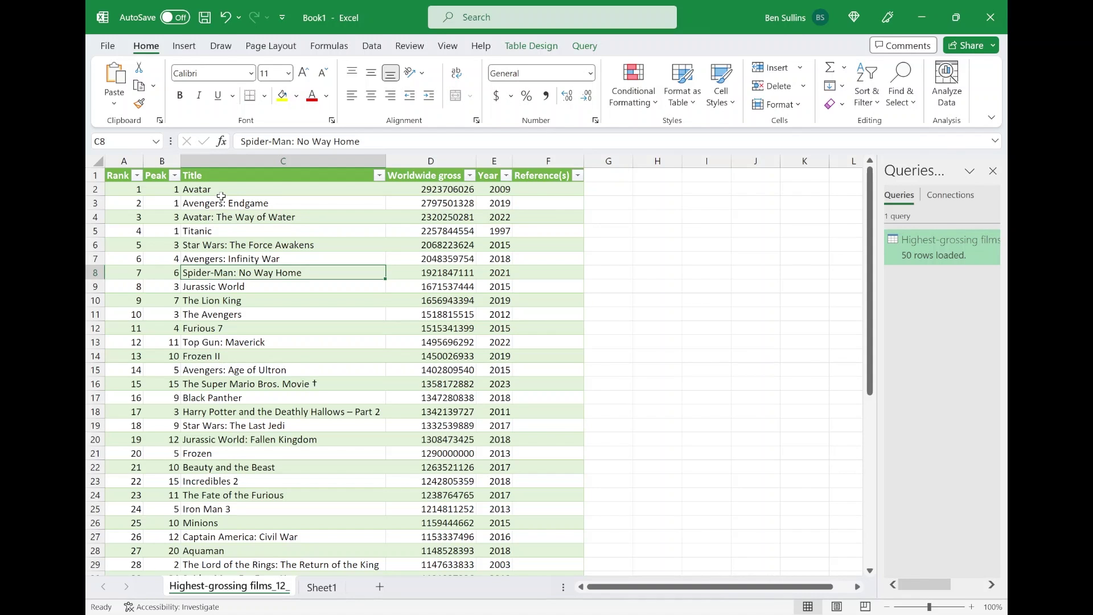
Step: Select the Title and Worldwide gross columns from the headers down to the last film
click(267, 203)
key(alt+n)
click(318, 218)
key(Up)
key(Up)
key(Up)
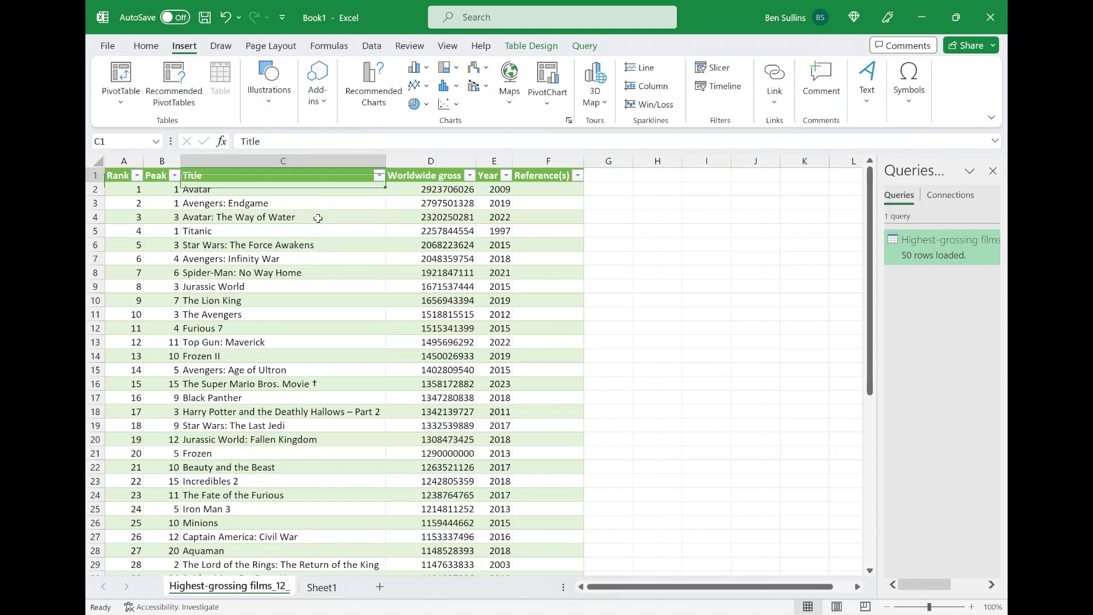
key(shift+Right)
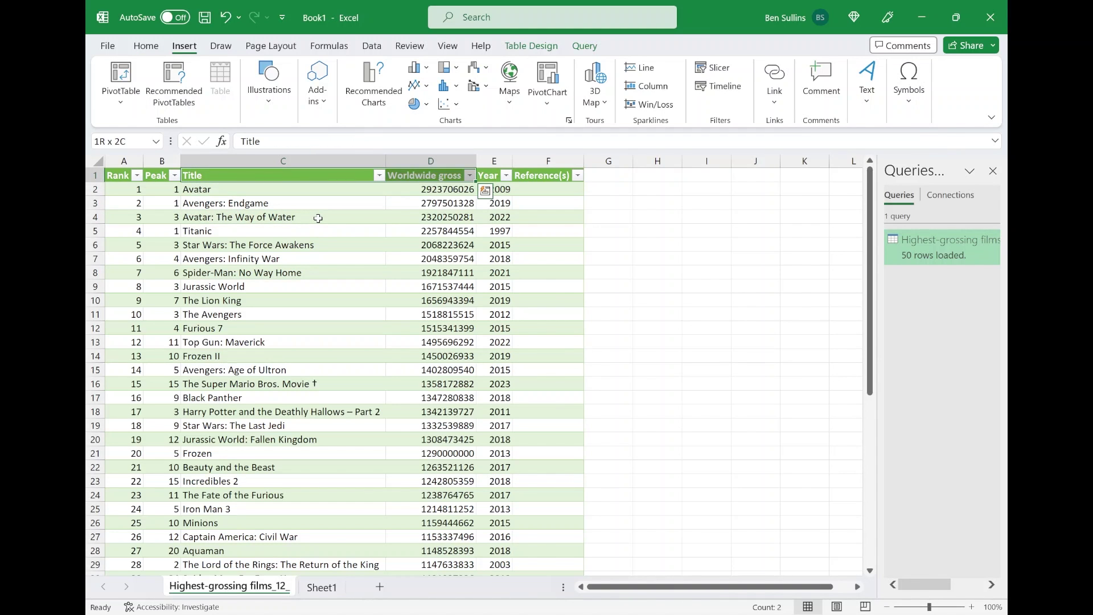
key(ctrl+shift+Down)
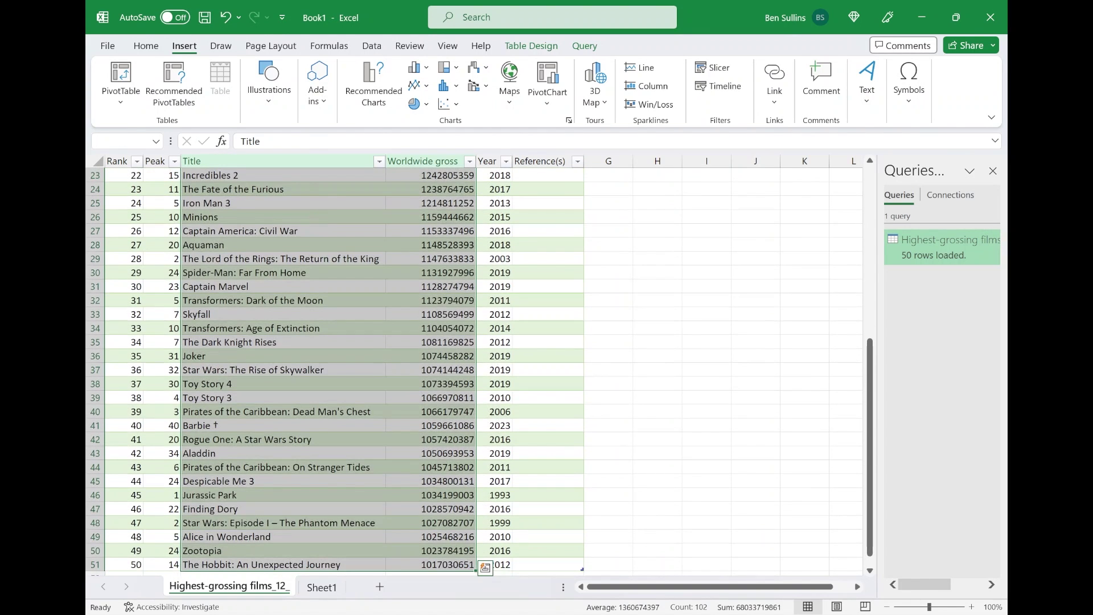
Step: Insert a clustered bar chart, move it right of the table, and enlarge it
click(419, 67)
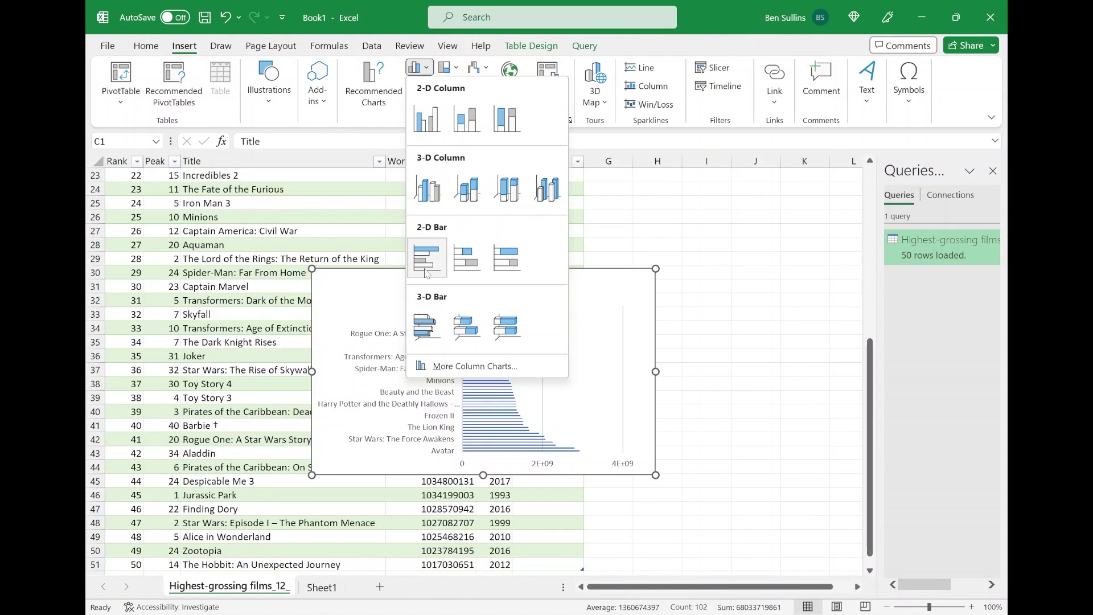
click(427, 259)
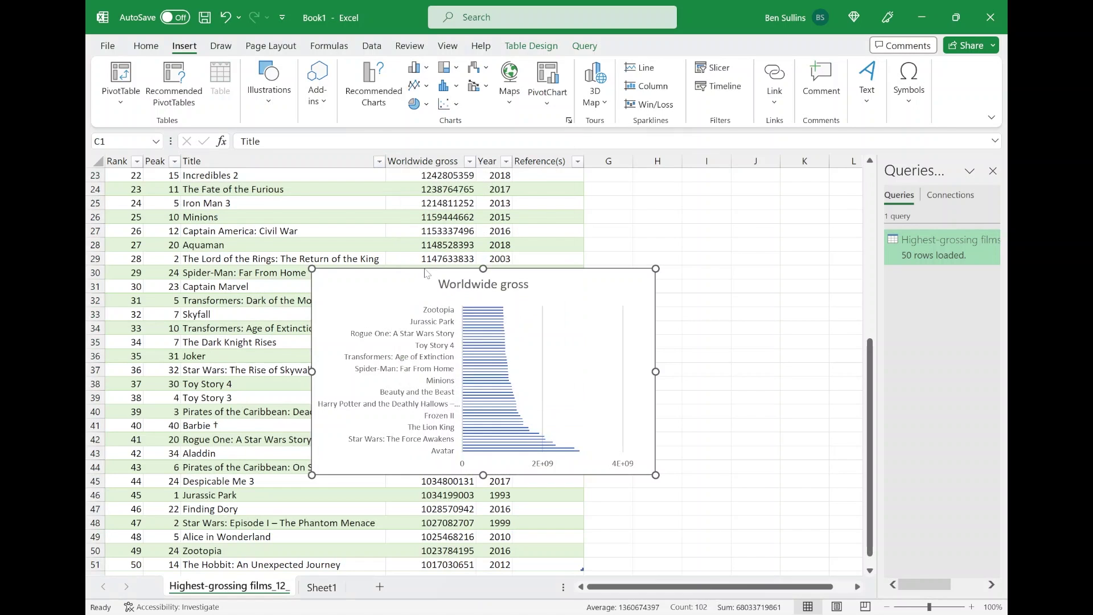
drag(397, 284, 680, 185)
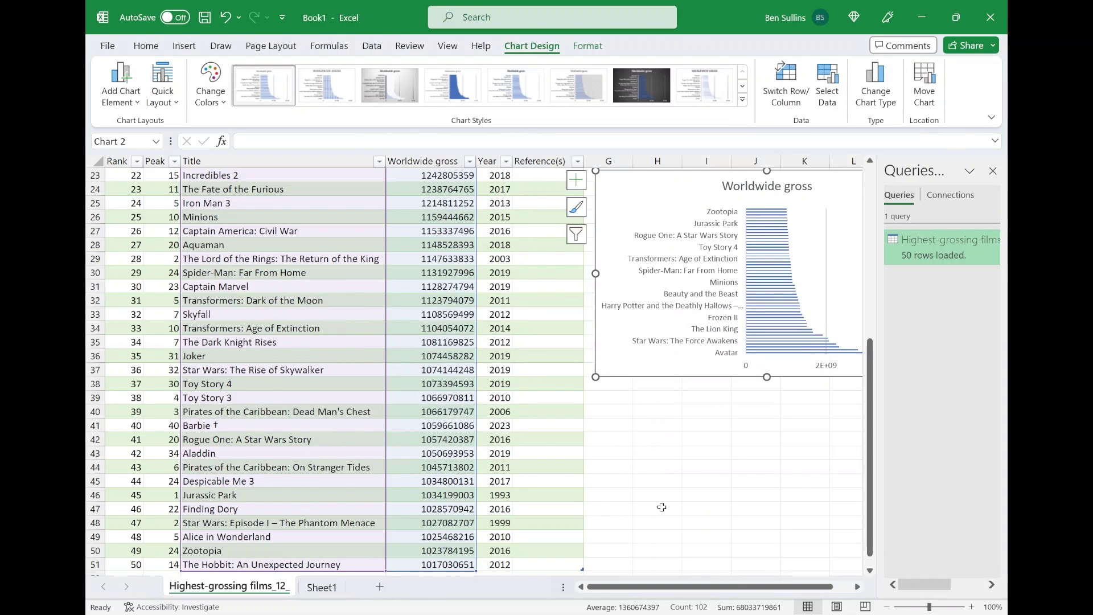
click(993, 170)
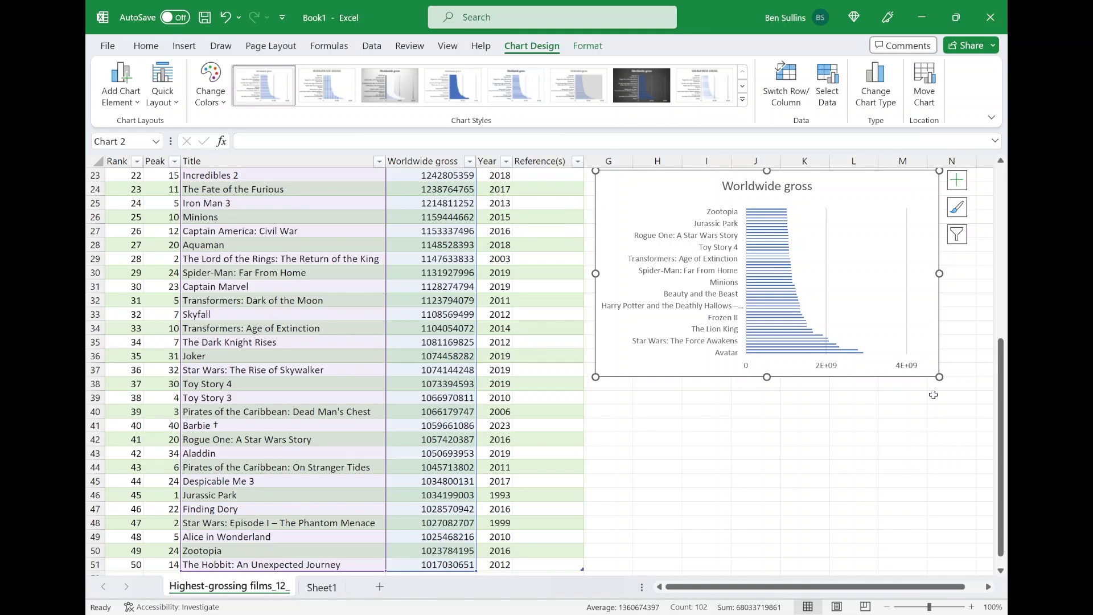
drag(939, 377, 987, 490)
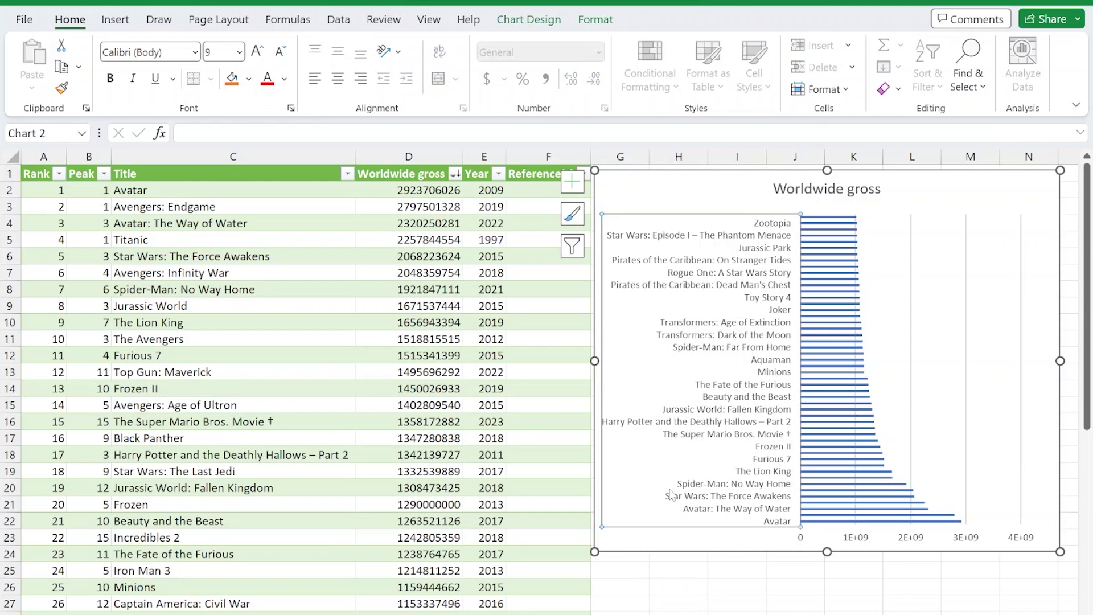
Step: Relocate the Worldwide gross chart to Sheet1, widen it to about column M, then return to the table
click(642, 180)
key(Delete)
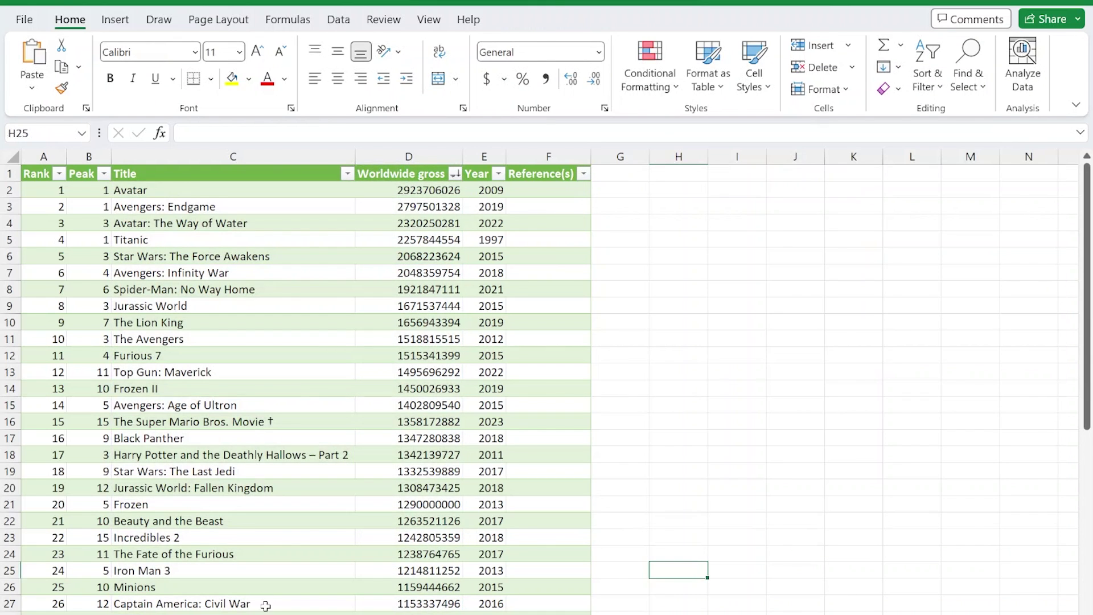
key(ctrl+Page_Down)
key(ctrl+v)
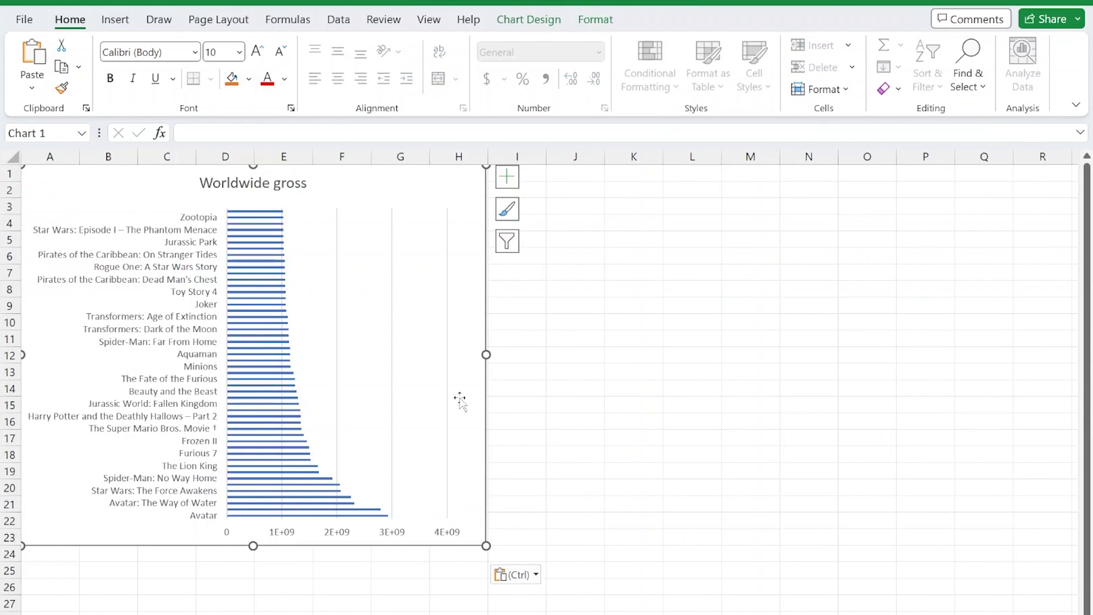
drag(486, 355, 860, 354)
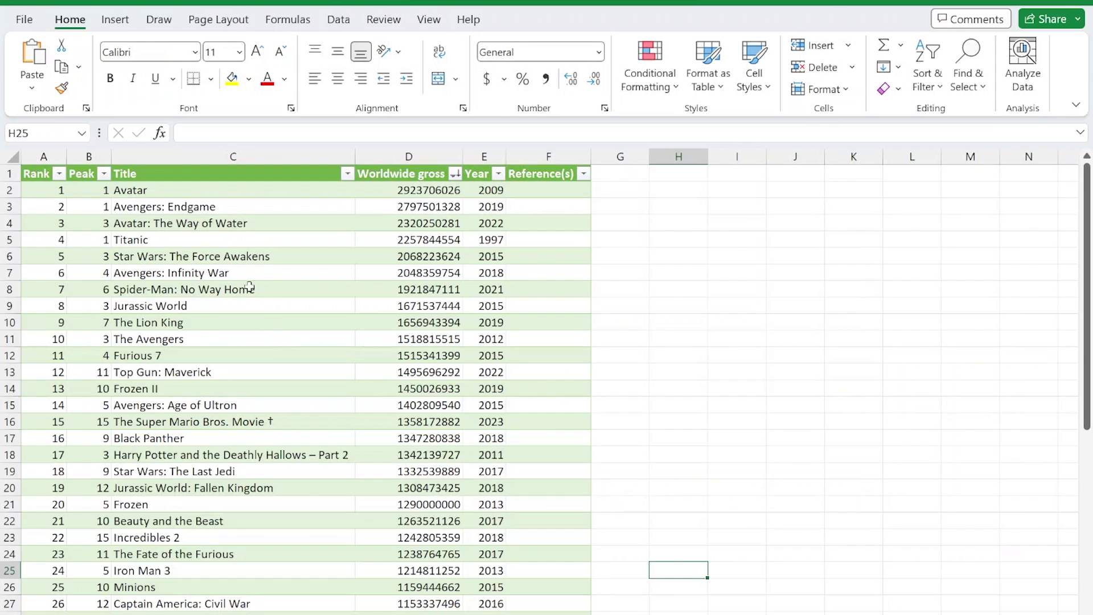
click(229, 191)
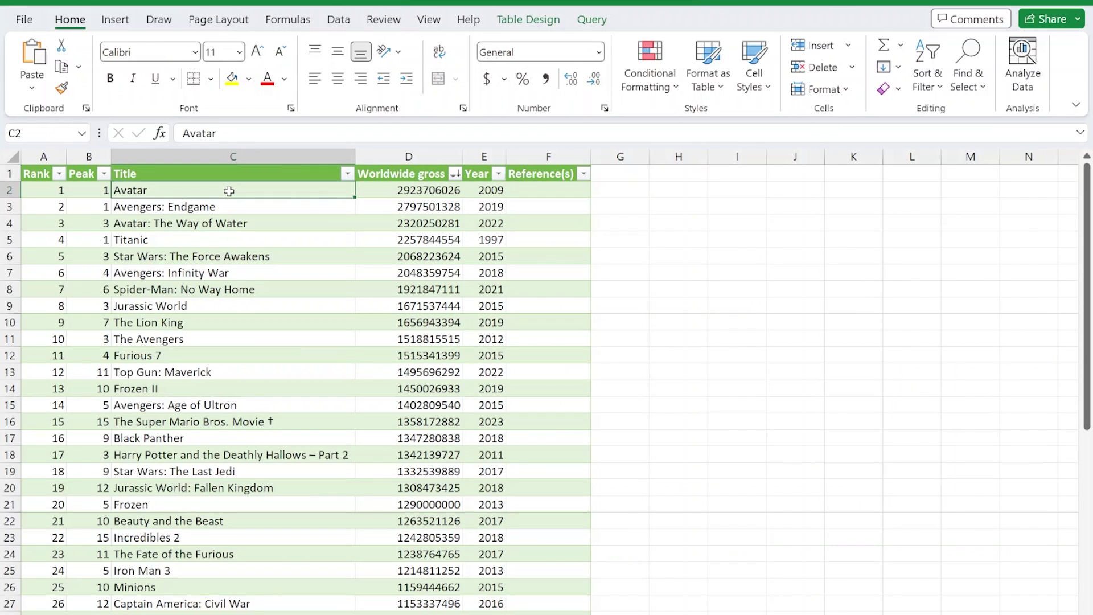
Step: Apply a Top 10 number filter to Rank, which leaves ranks 41–50 showing
click(60, 175)
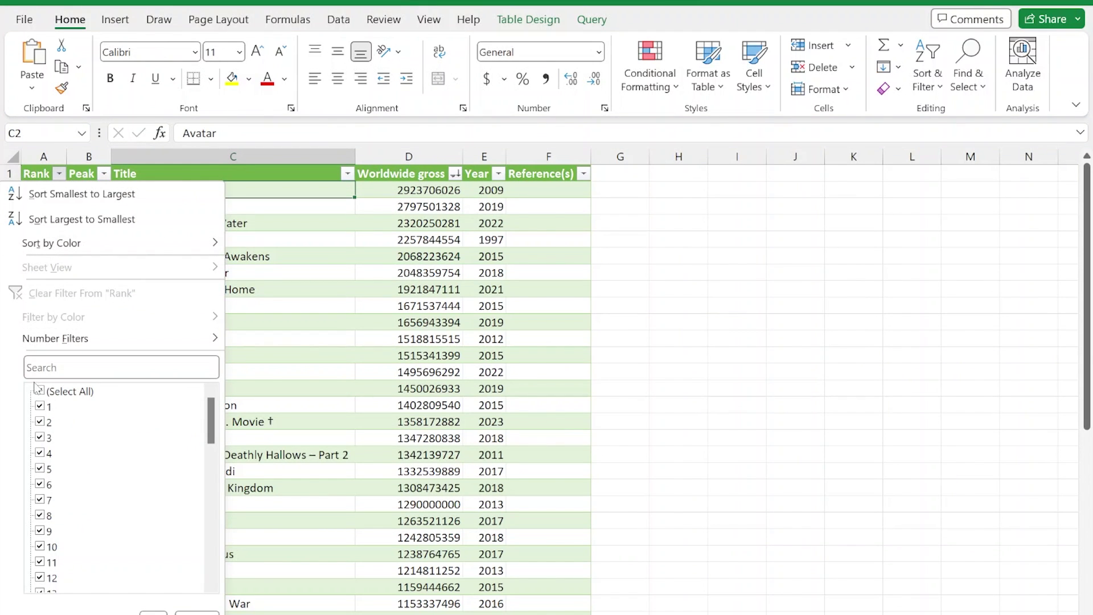
click(315, 253)
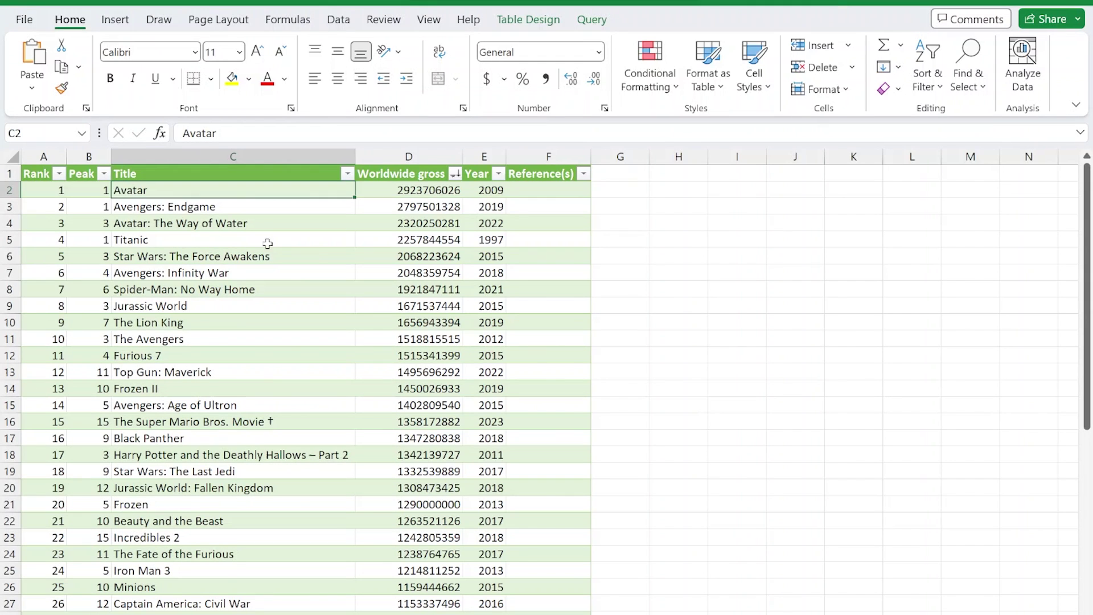
click(59, 174)
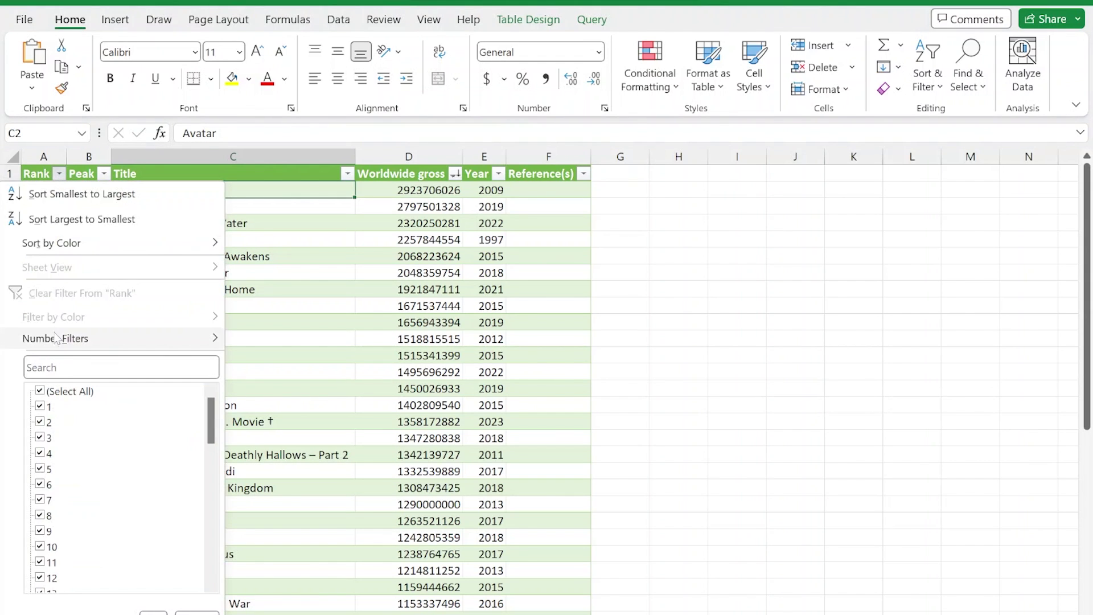
mouse_move(57, 339)
click(259, 531)
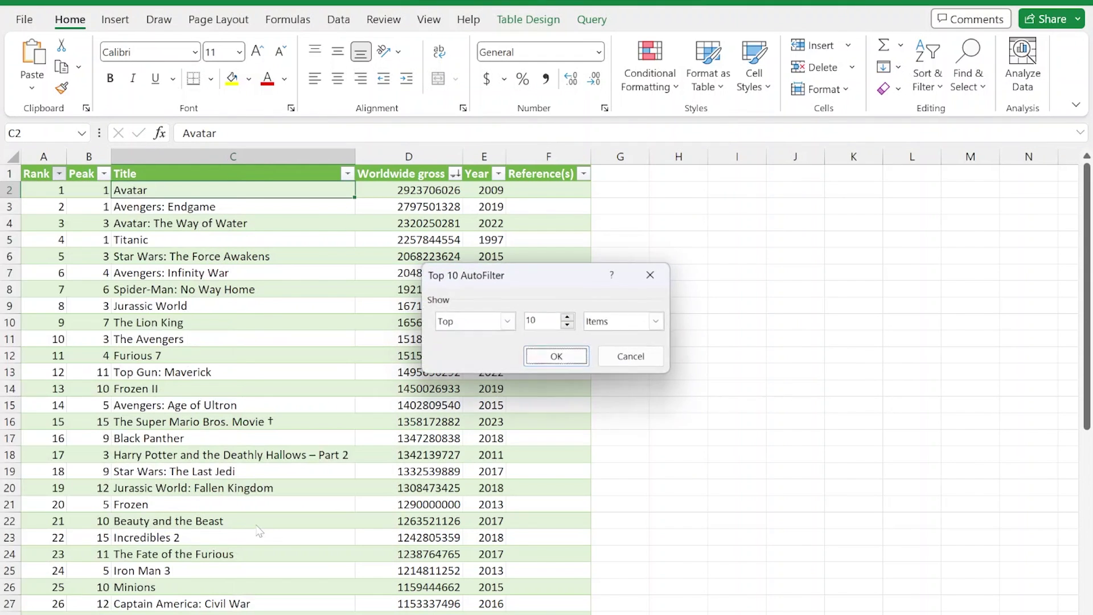
click(557, 359)
Step: Bring up the Custom Filter settings for the Rank column
click(60, 174)
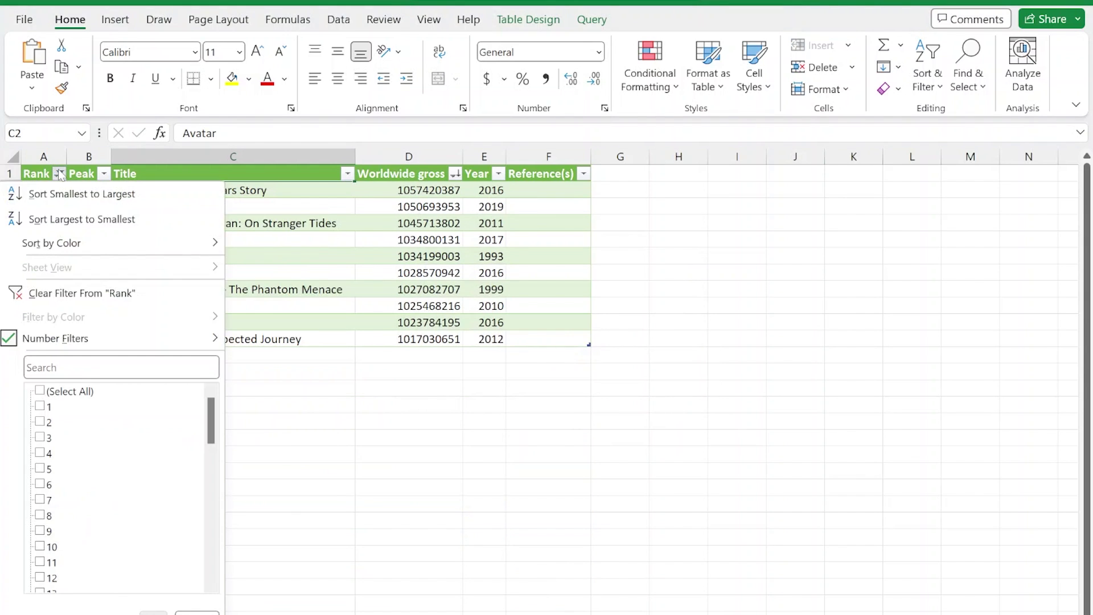
mouse_move(89, 337)
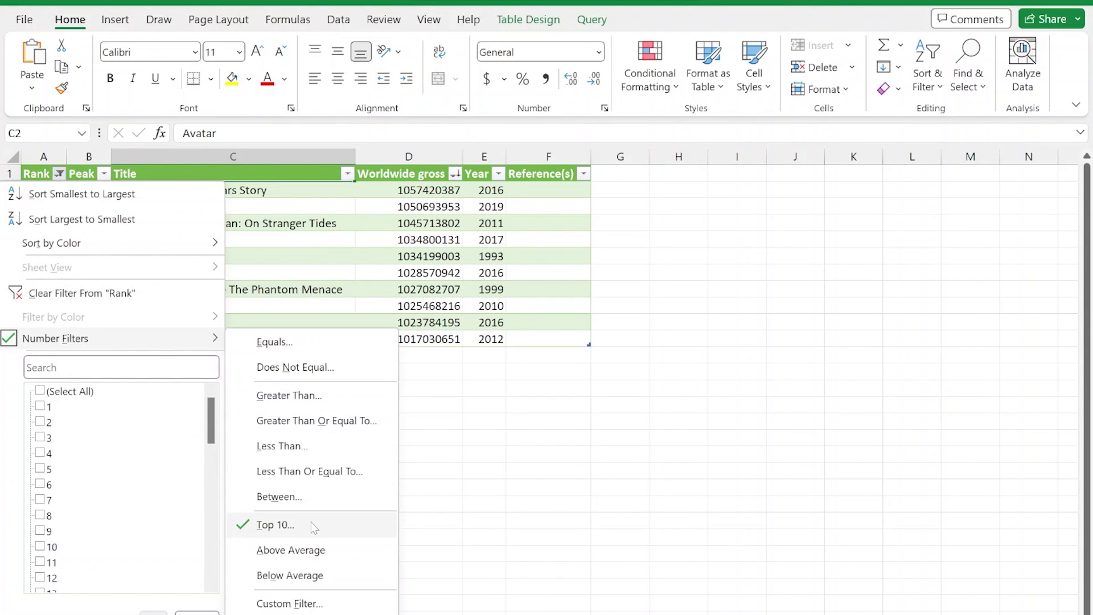
click(310, 605)
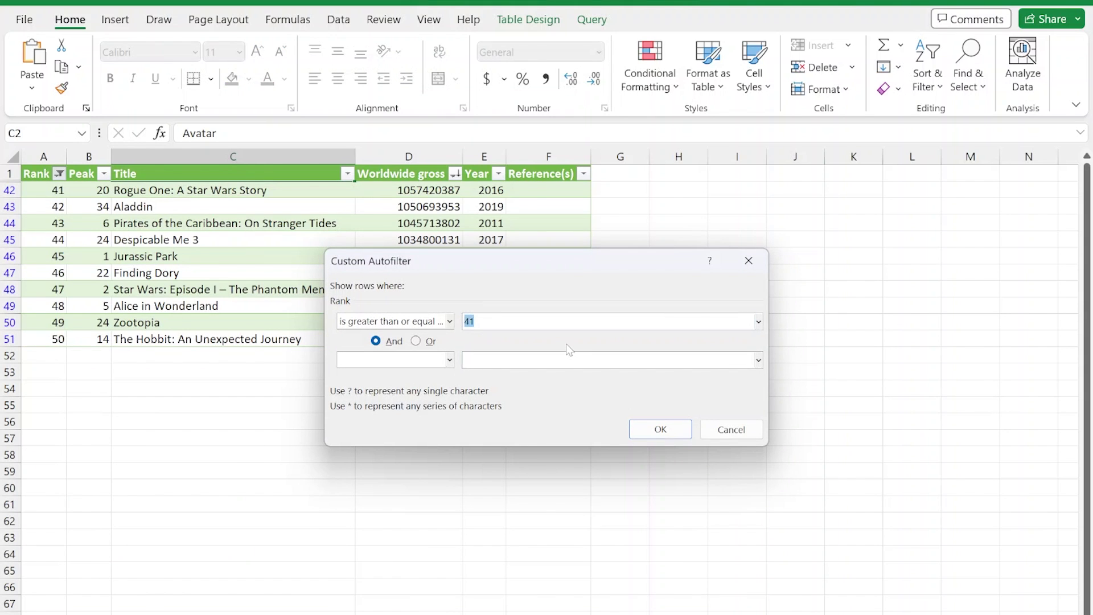
Step: Set the Rank custom filter to 'is less than or equal to' 10 and apply it
click(449, 322)
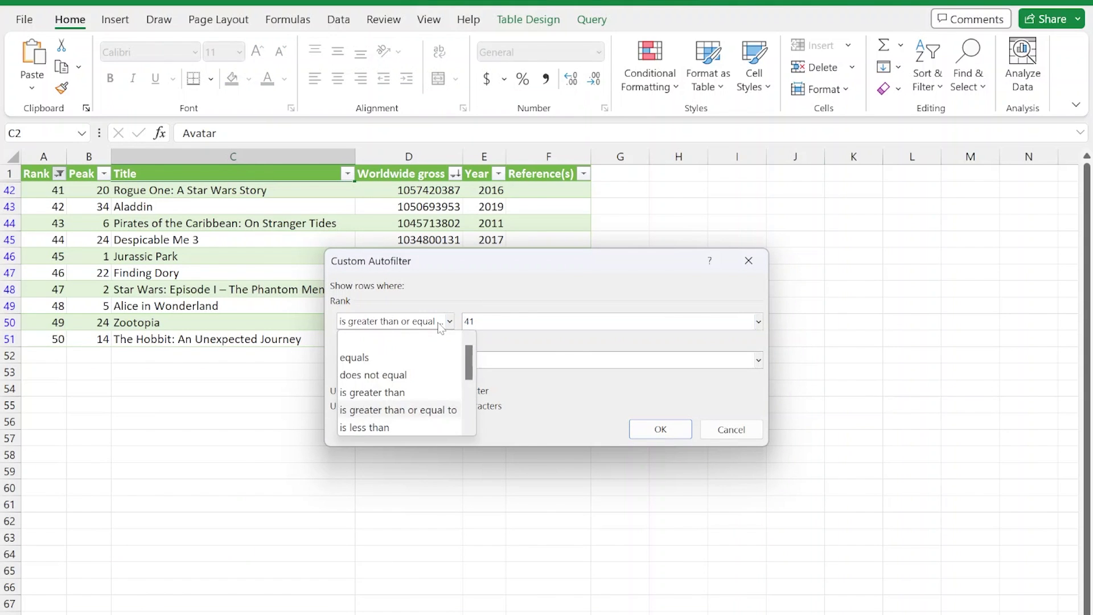
scroll(425, 427, down, 2)
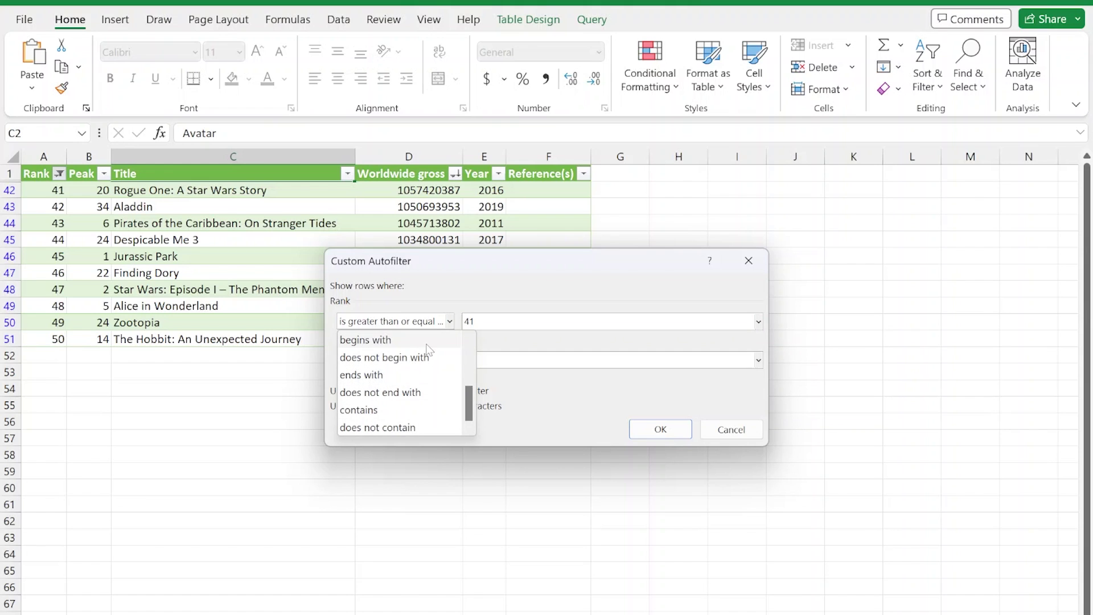
scroll(429, 355, up, 2)
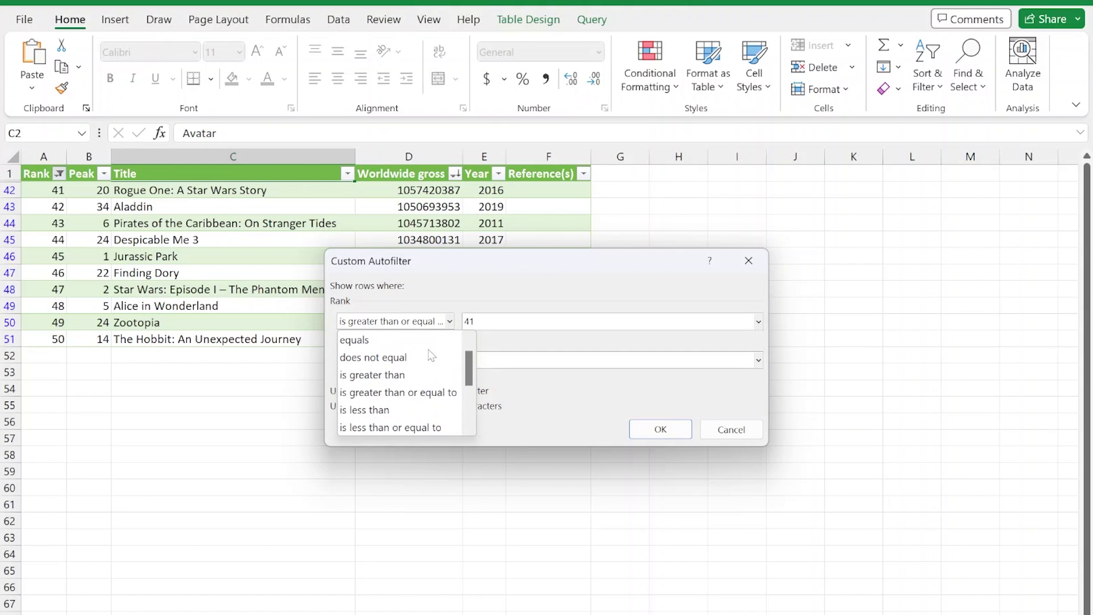
click(416, 428)
key(Tab)
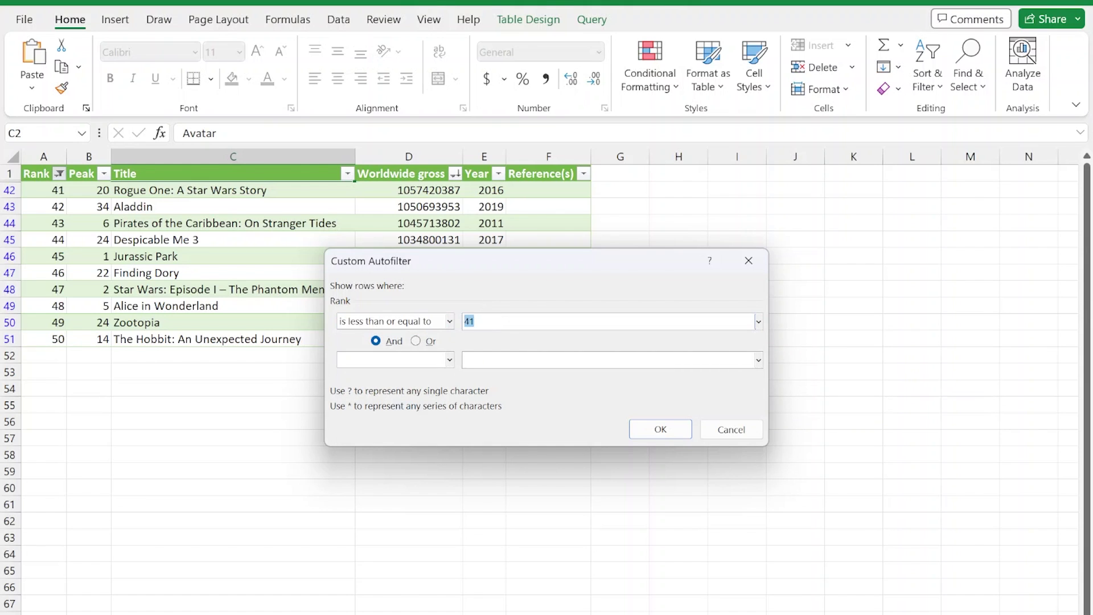
click(654, 431)
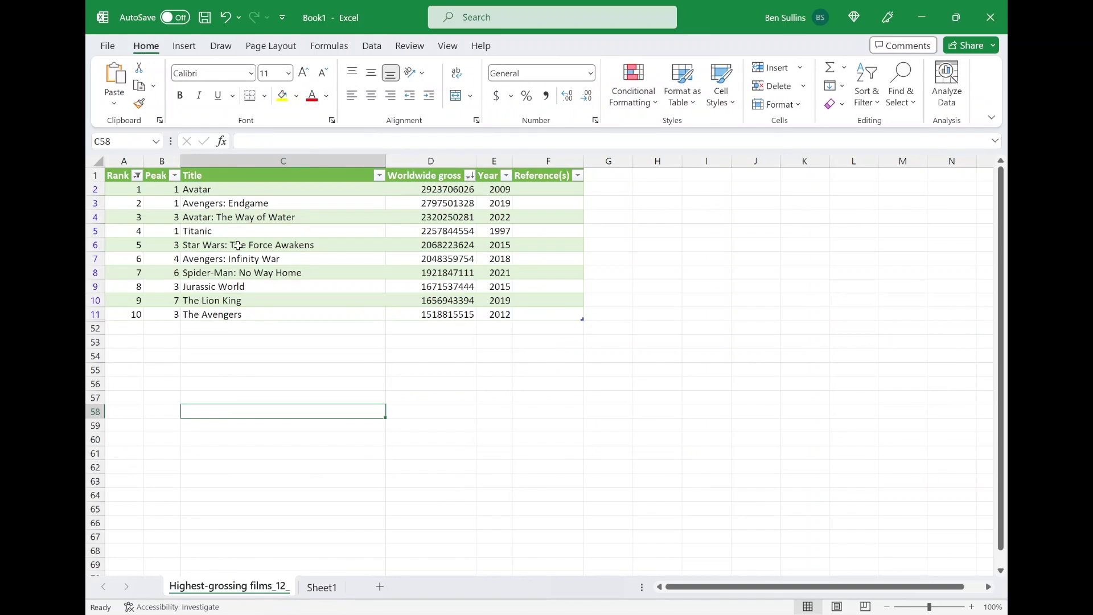
Step: Sort the films table by Rank largest to smallest, putting Avatar first in the Sheet1 bar chart
click(245, 218)
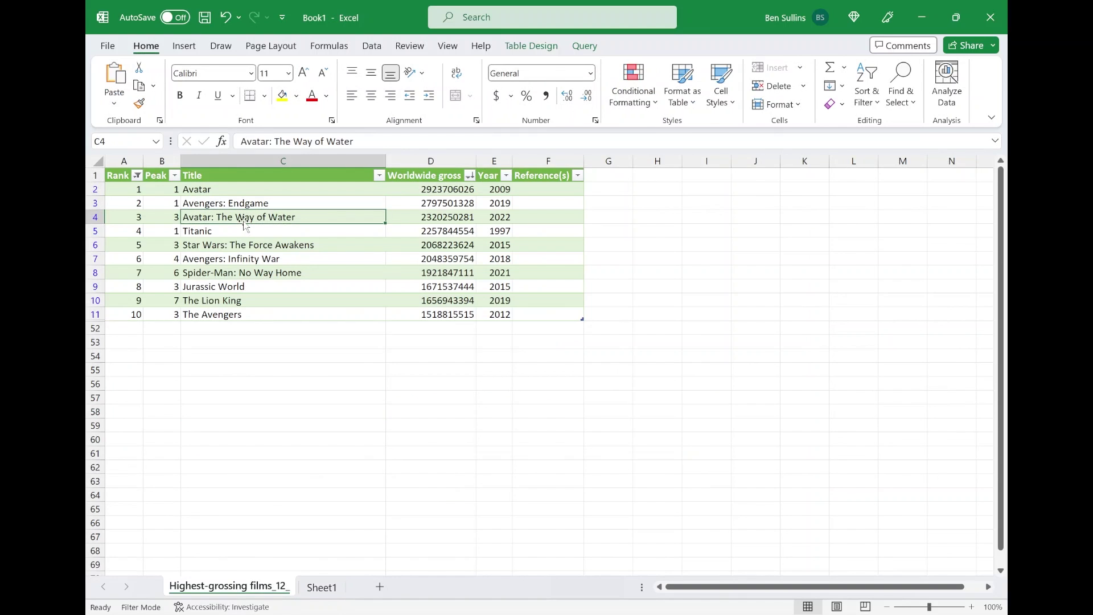
click(137, 175)
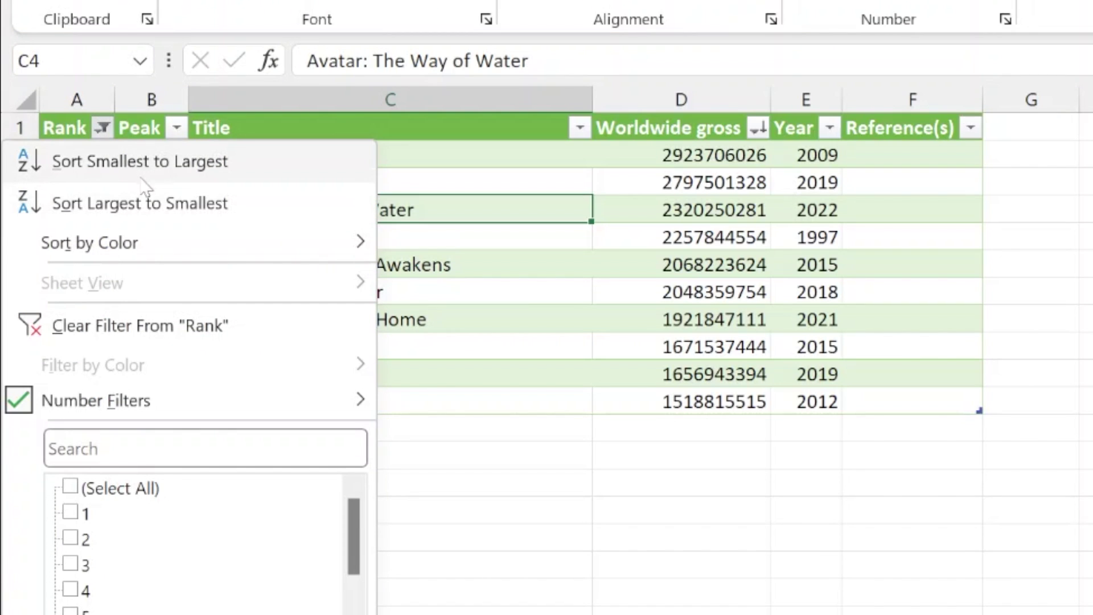
click(139, 201)
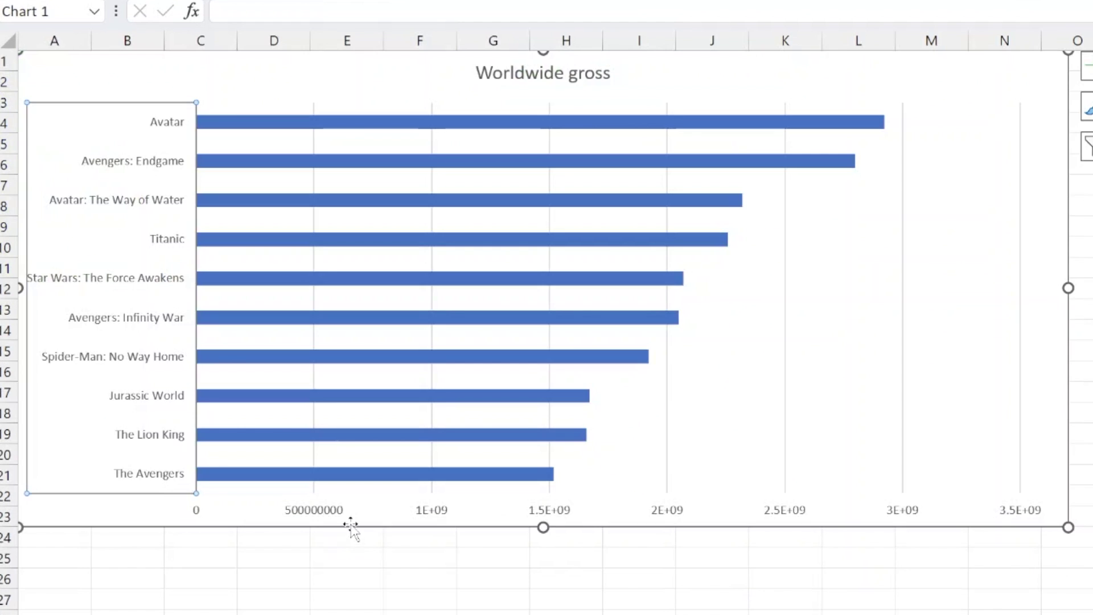
click(359, 594)
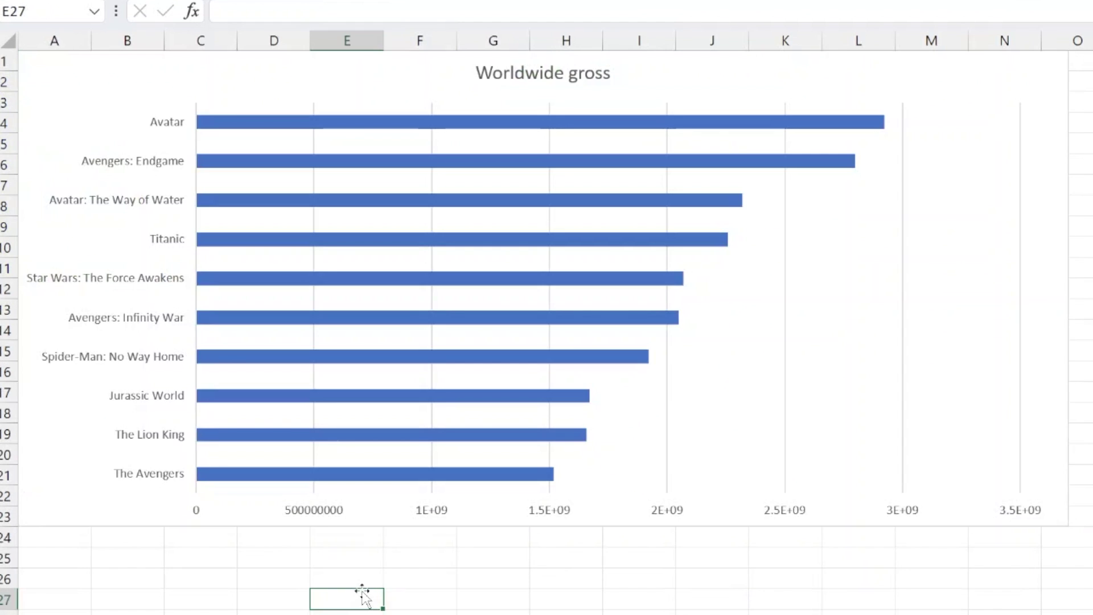
click(855, 386)
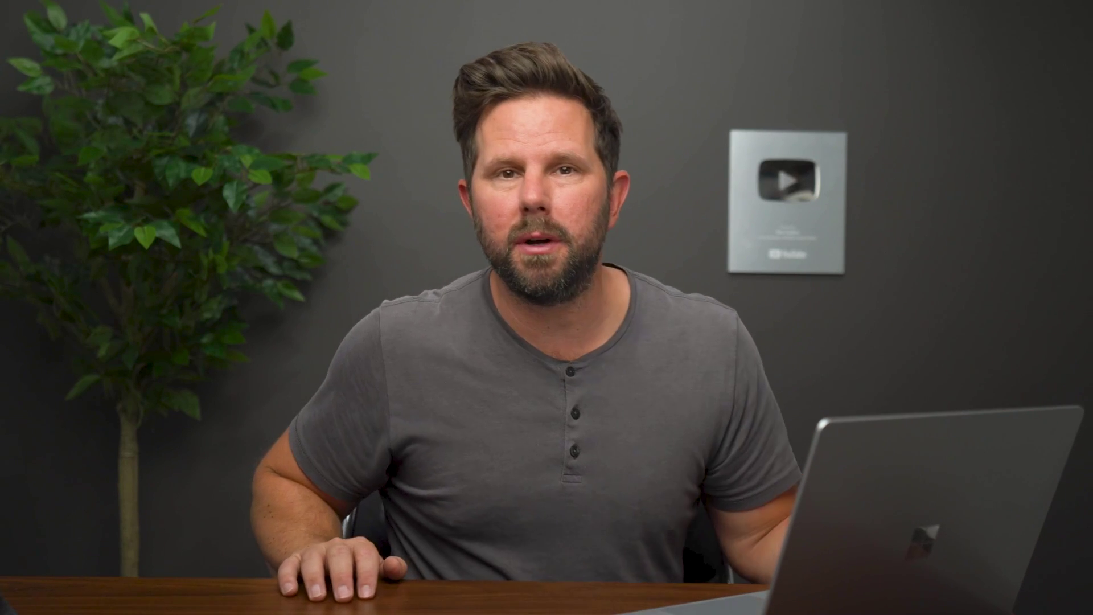